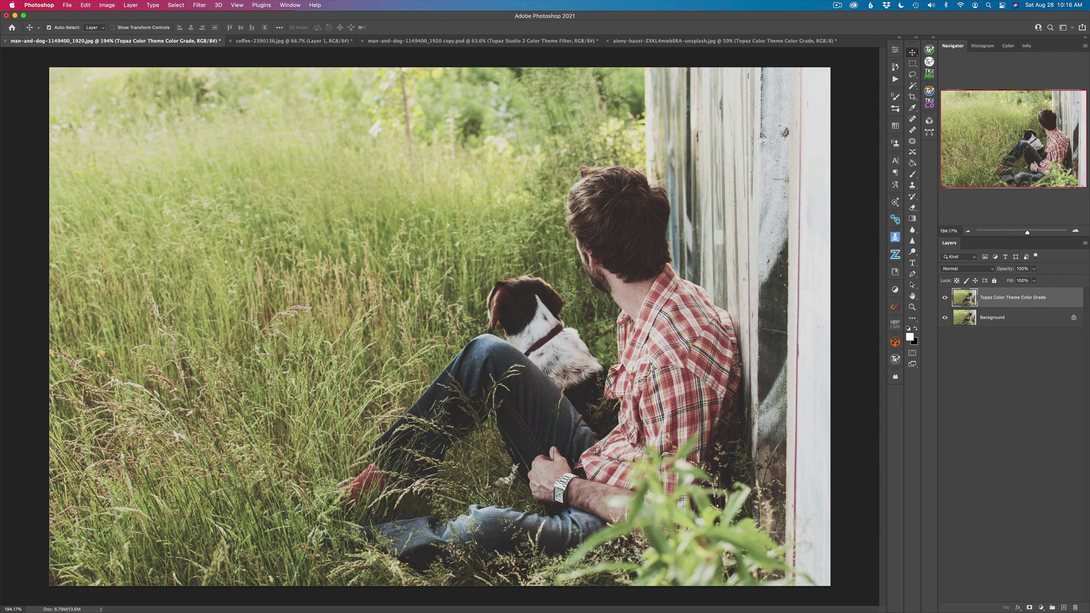
# View the other open documents, then return to the man-and-dog image
pyautogui.click(292, 41)
pyautogui.click(721, 41)
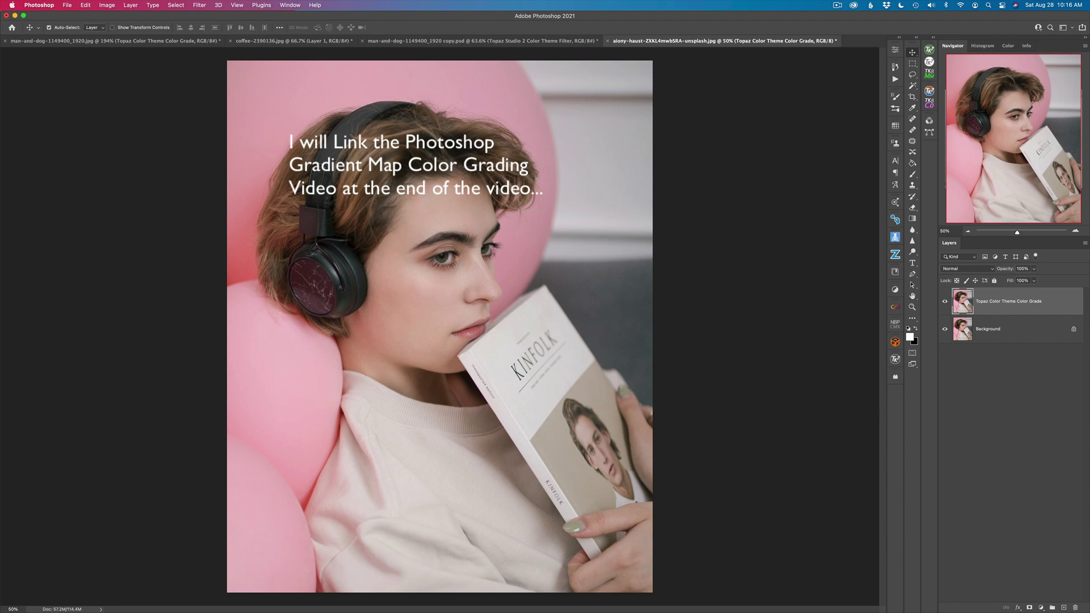
pyautogui.hotkey('ctrl', 'Tab')
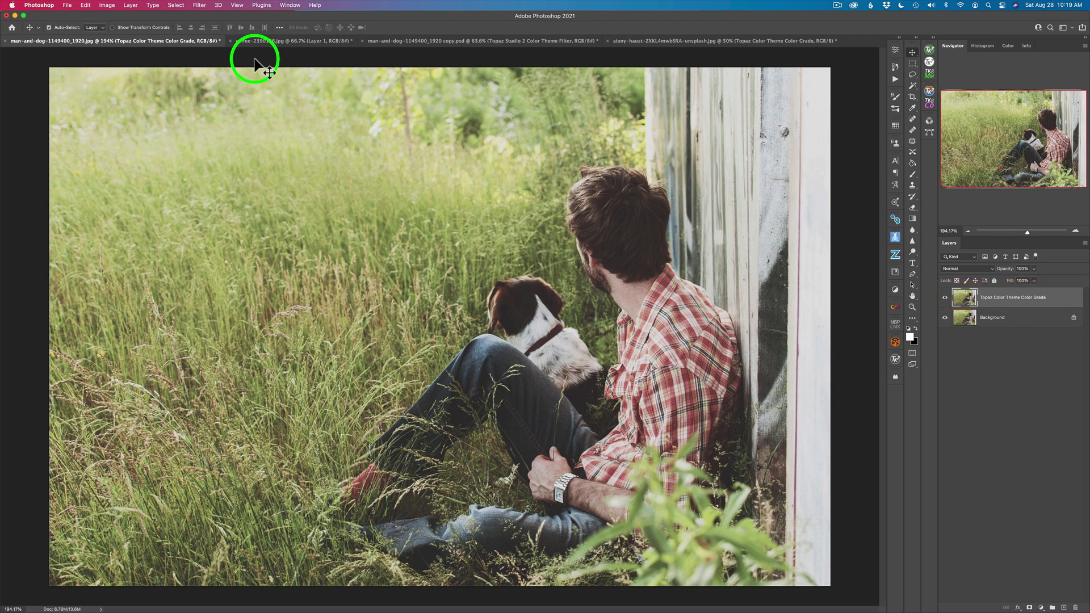
# Send the Topaz Color Theme Color Grade layer to the Topaz Studio 2 filter and add a Color Theme filter
pyautogui.click(200, 5)
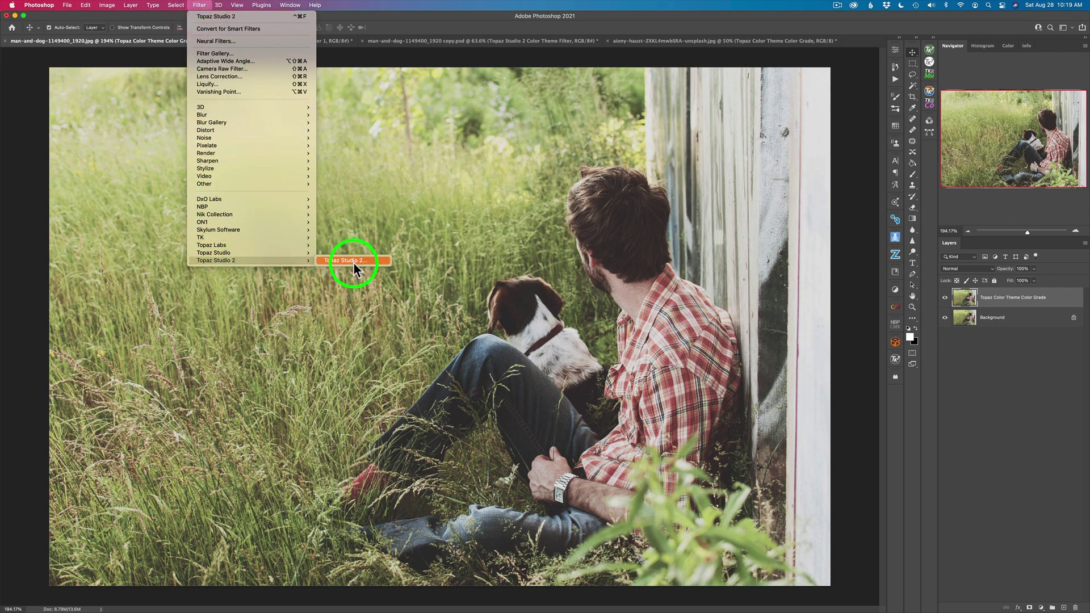
pyautogui.click(353, 265)
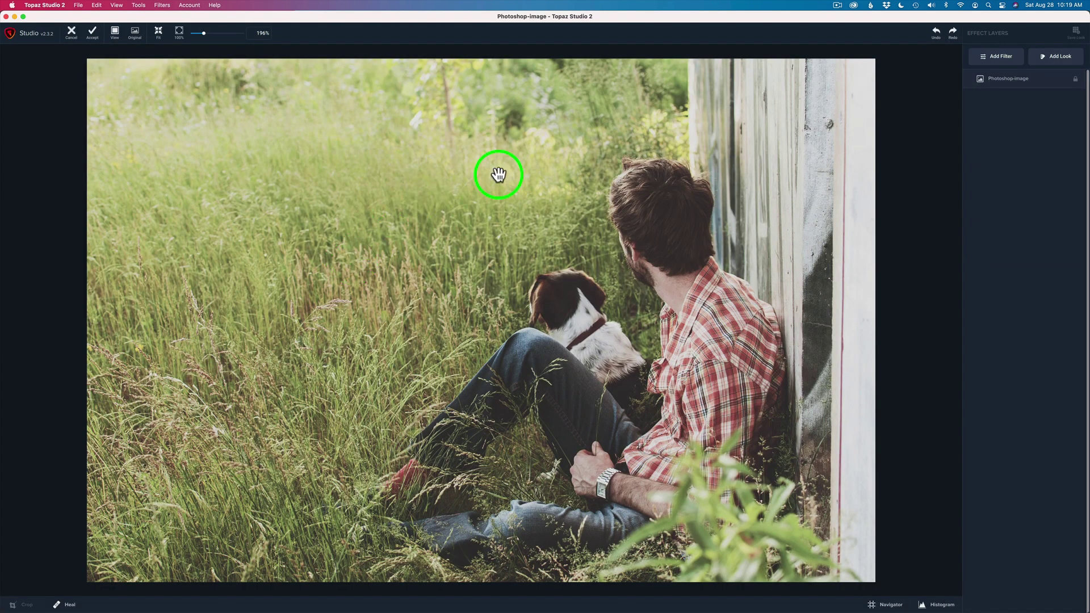
pyautogui.click(1008, 61)
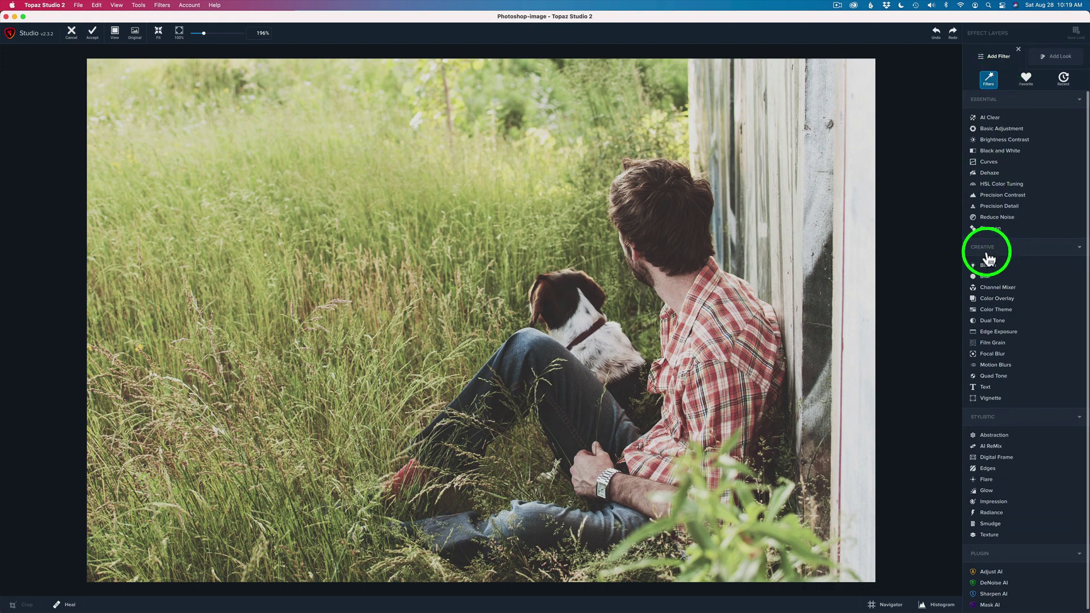
pyautogui.click(996, 311)
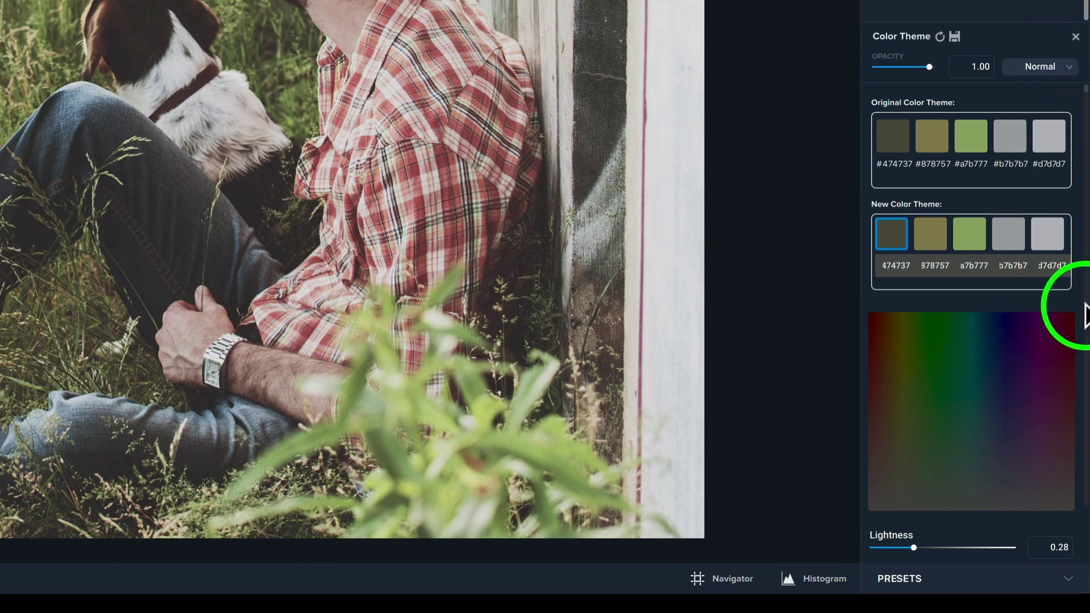
# Try lightness 0.37 and 0.24 on the first new theme colour, then reset the Color Theme filter
pyautogui.moveTo(1085, 311); pyautogui.dragTo(1087, 420)
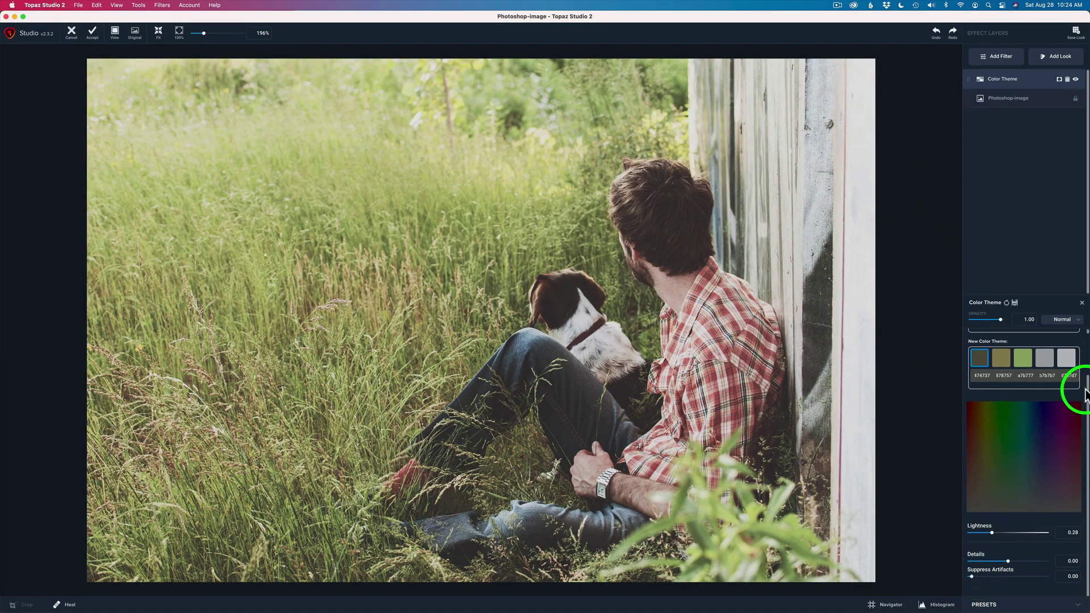
pyautogui.scroll(2, 1086, 379)
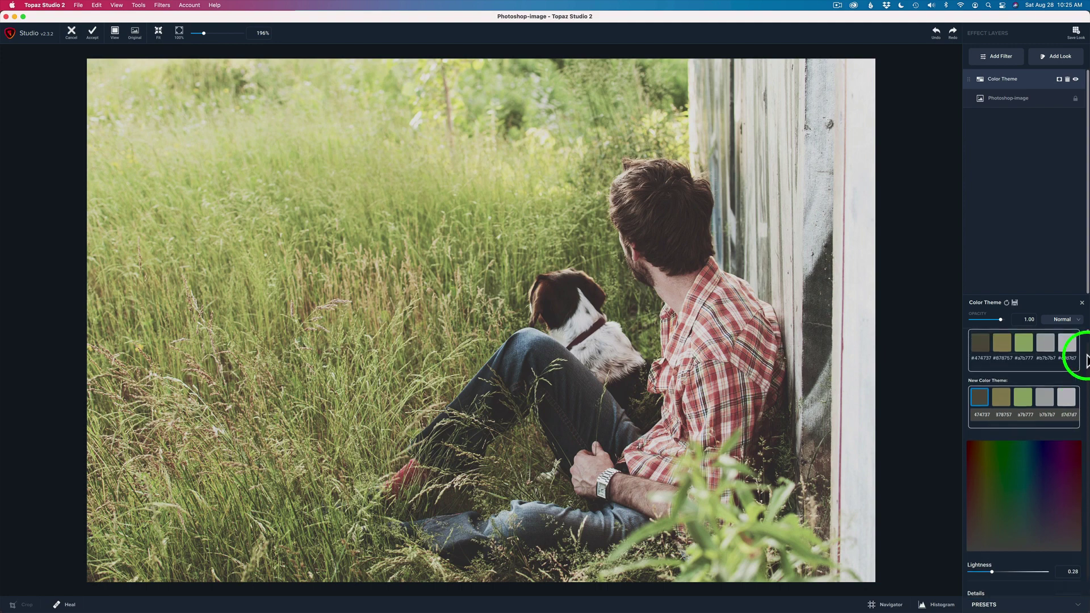
pyautogui.scroll(2, 1078, 346)
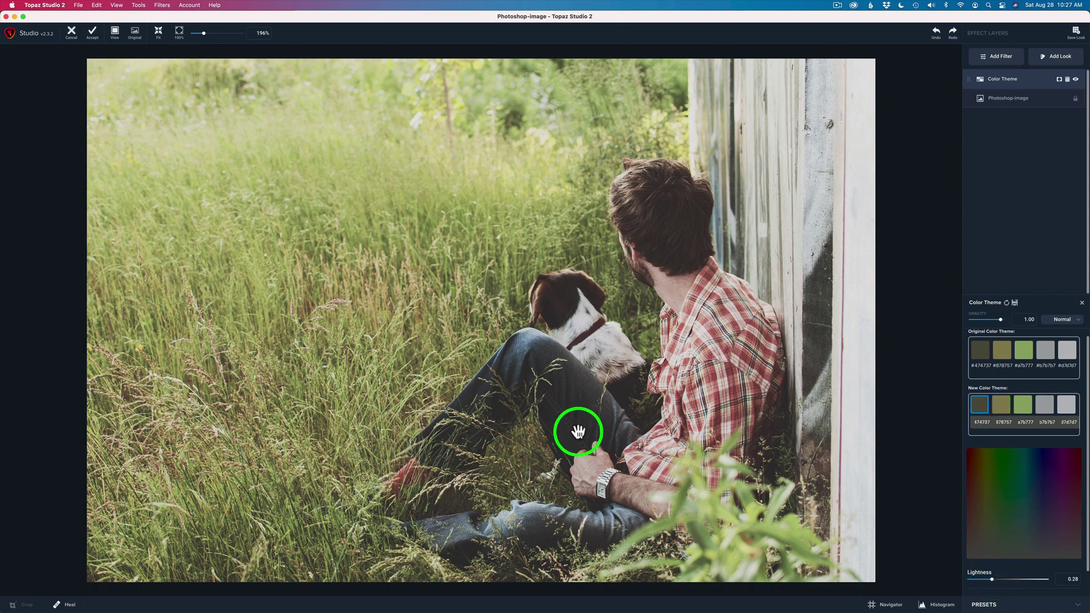
pyautogui.click(998, 579)
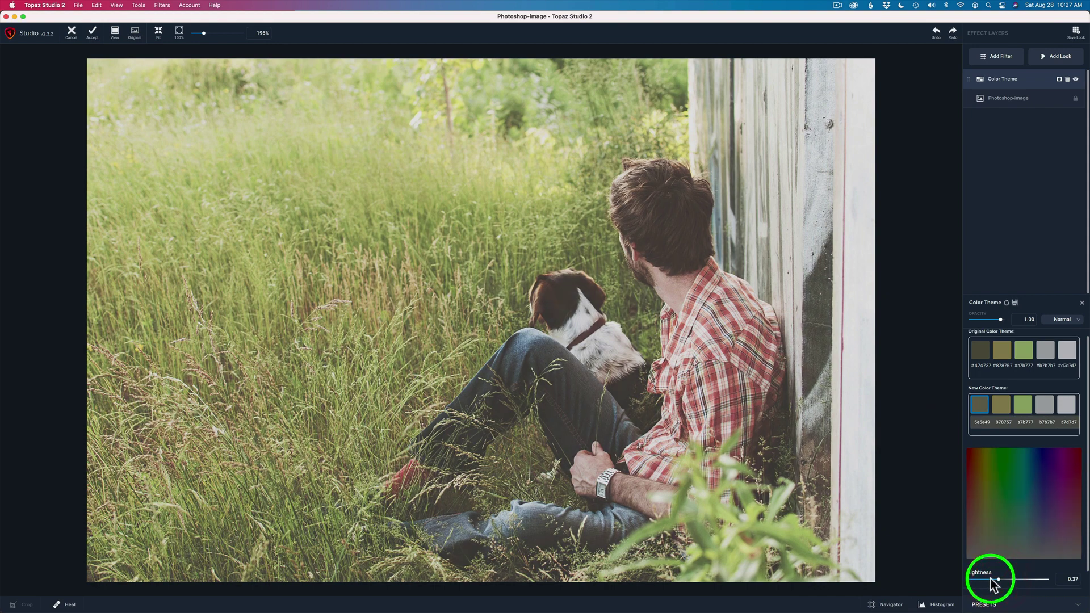
pyautogui.click(989, 579)
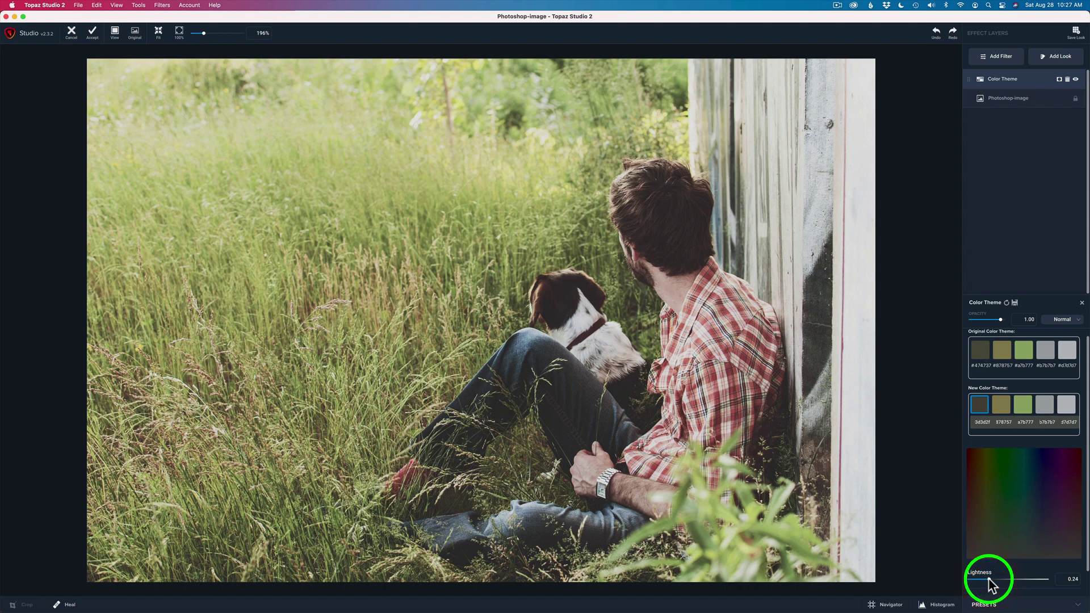
pyautogui.click(1006, 303)
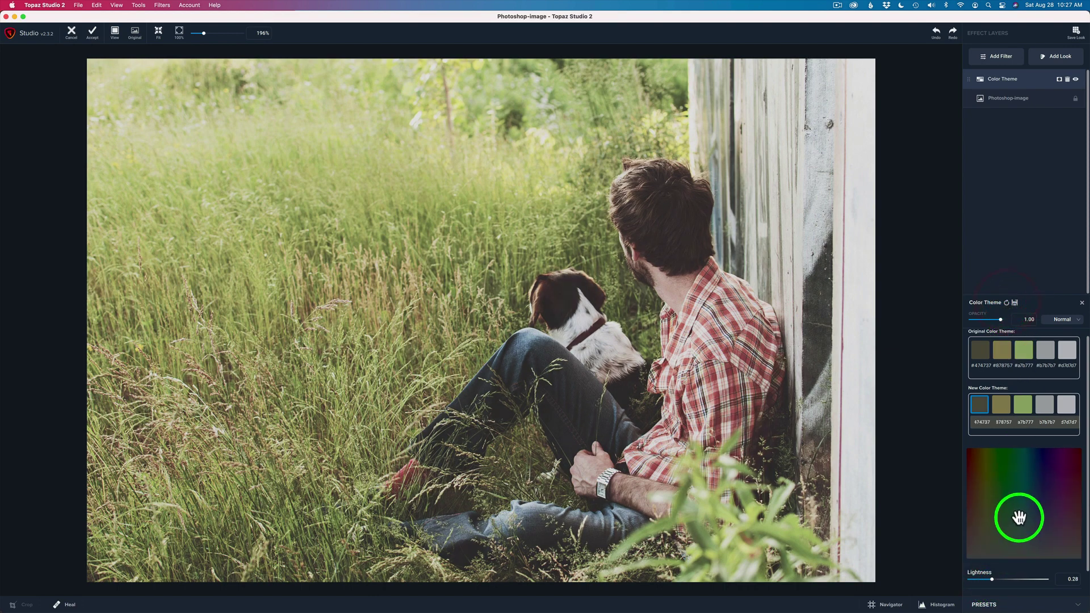
# Try lightness 0.37 on the second new theme colour, then reset the Color Theme filter
pyautogui.click(1004, 408)
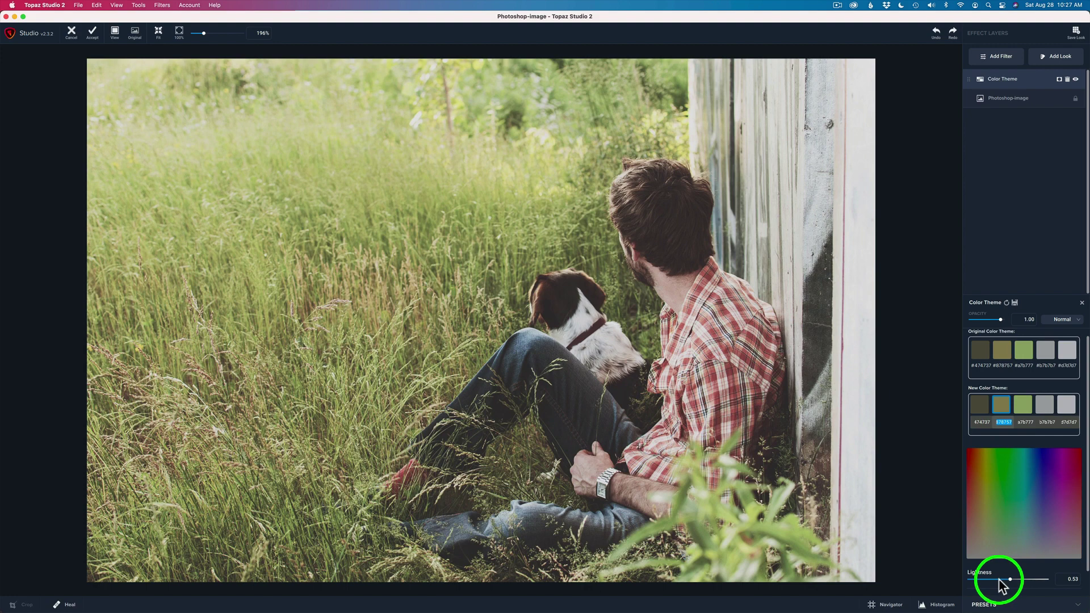
pyautogui.moveTo(1005, 582); pyautogui.dragTo(998, 579)
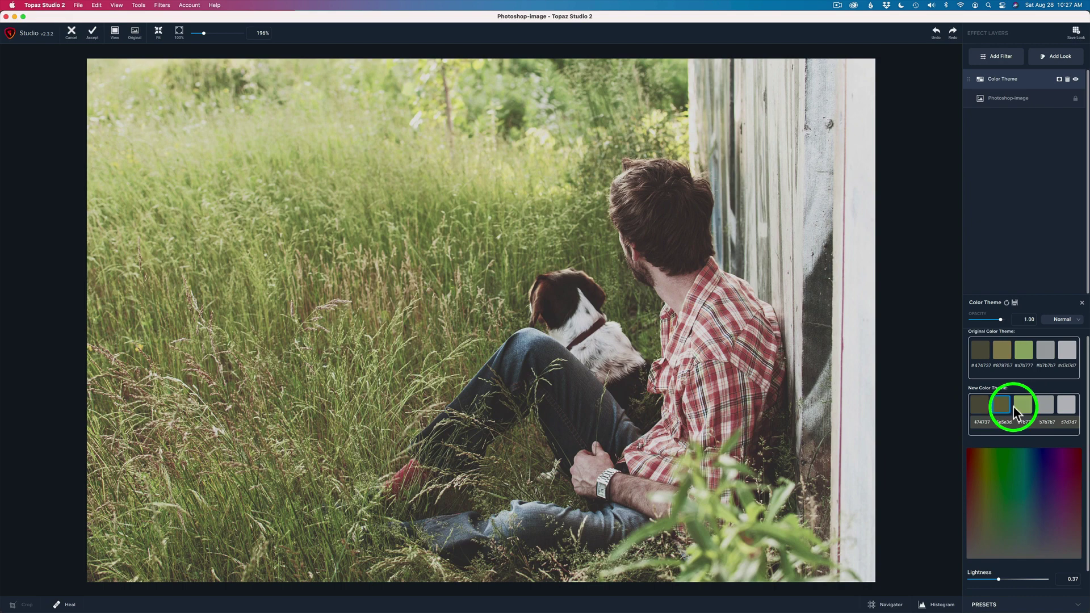
pyautogui.click(1007, 304)
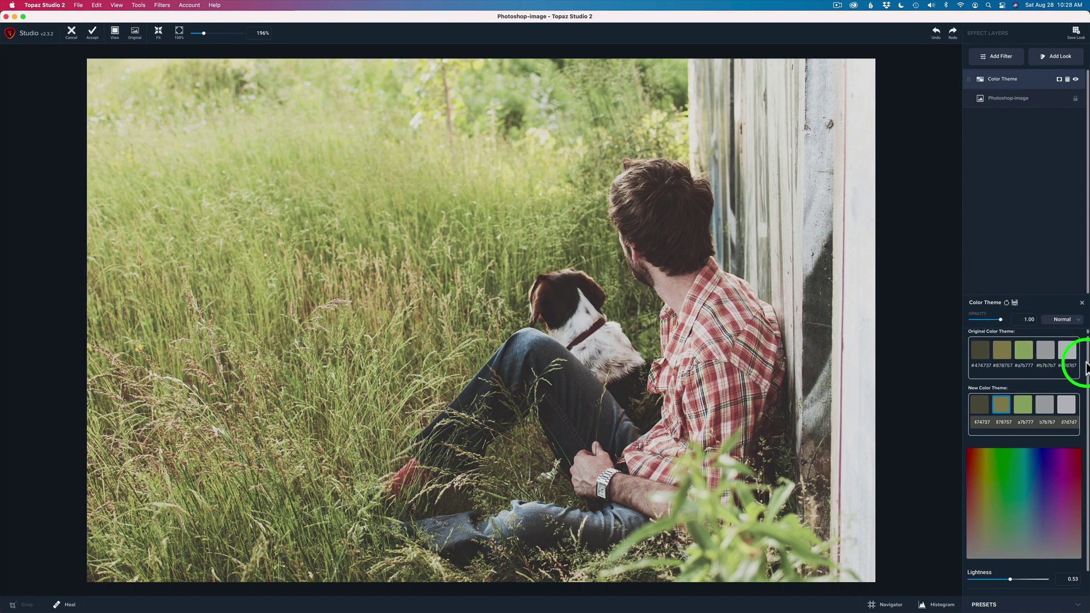
# Try dark reddish-brown, navy blue and purple tints for the first new theme colour
pyautogui.scroll(-2, 1087, 368)
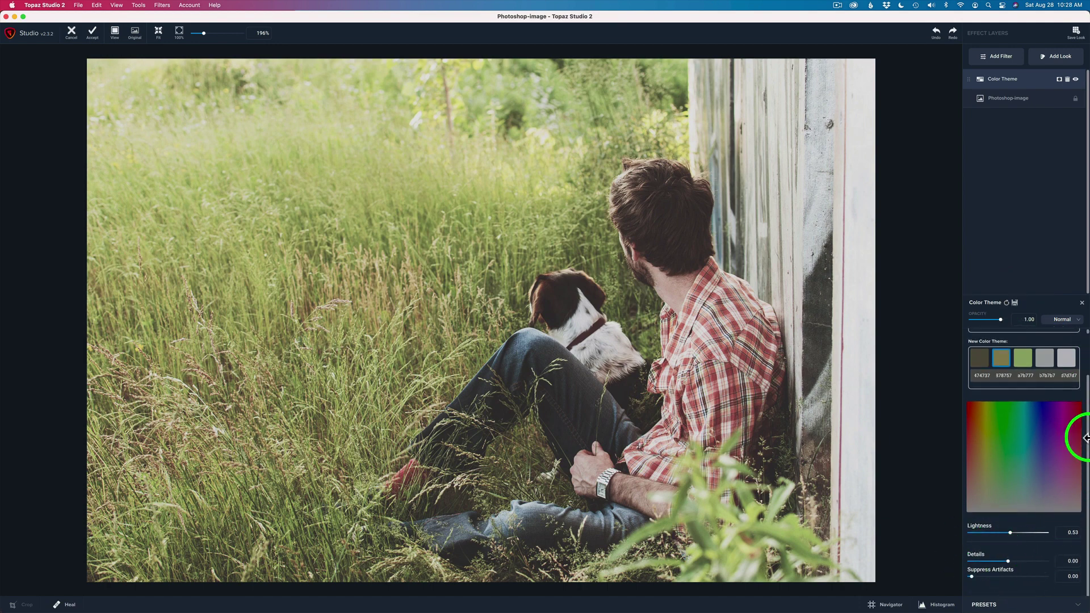
pyautogui.scroll(2, 1086, 409)
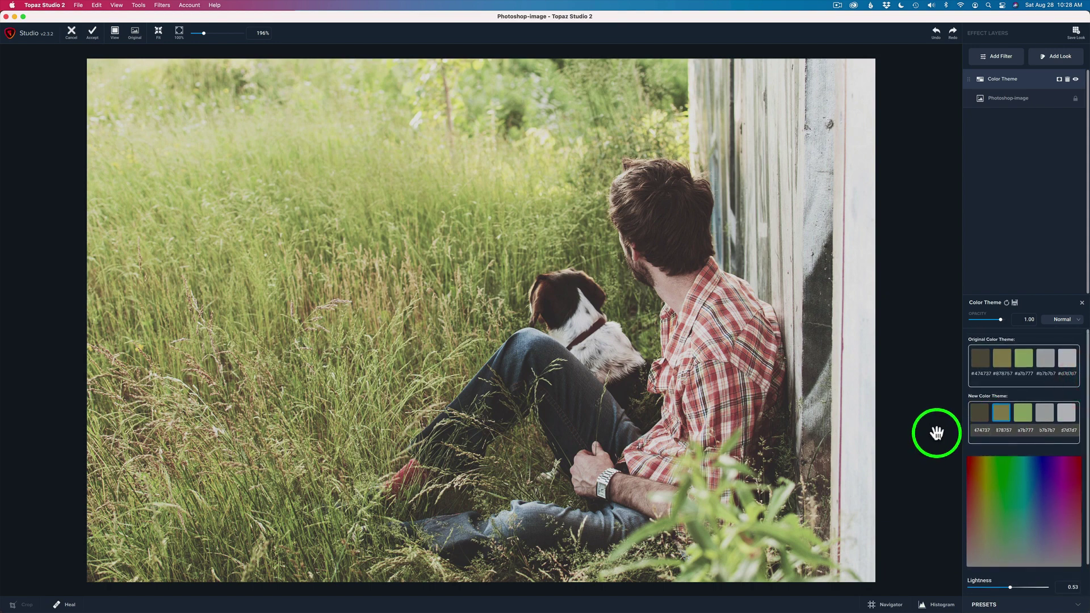
pyautogui.click(982, 418)
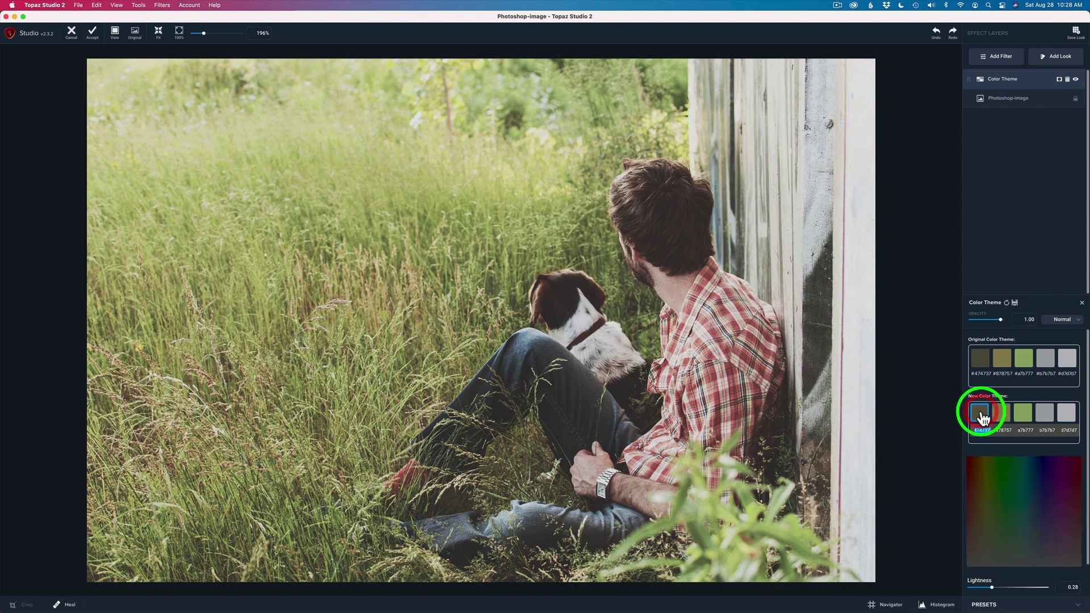
pyautogui.click(981, 540)
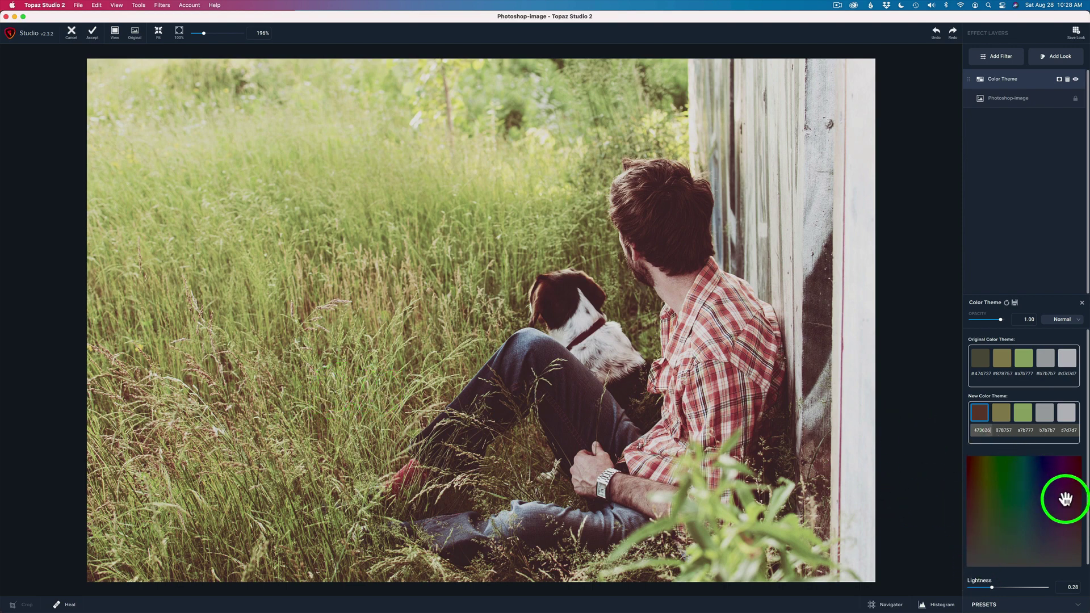
pyautogui.moveTo(1045, 516); pyautogui.dragTo(1041, 545)
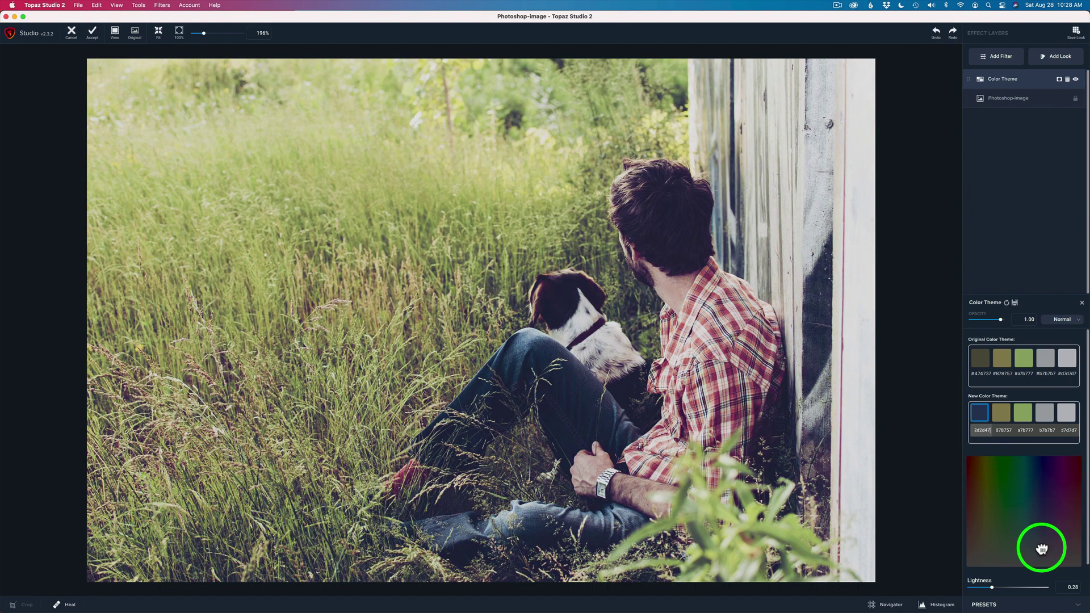
pyautogui.click(1044, 473)
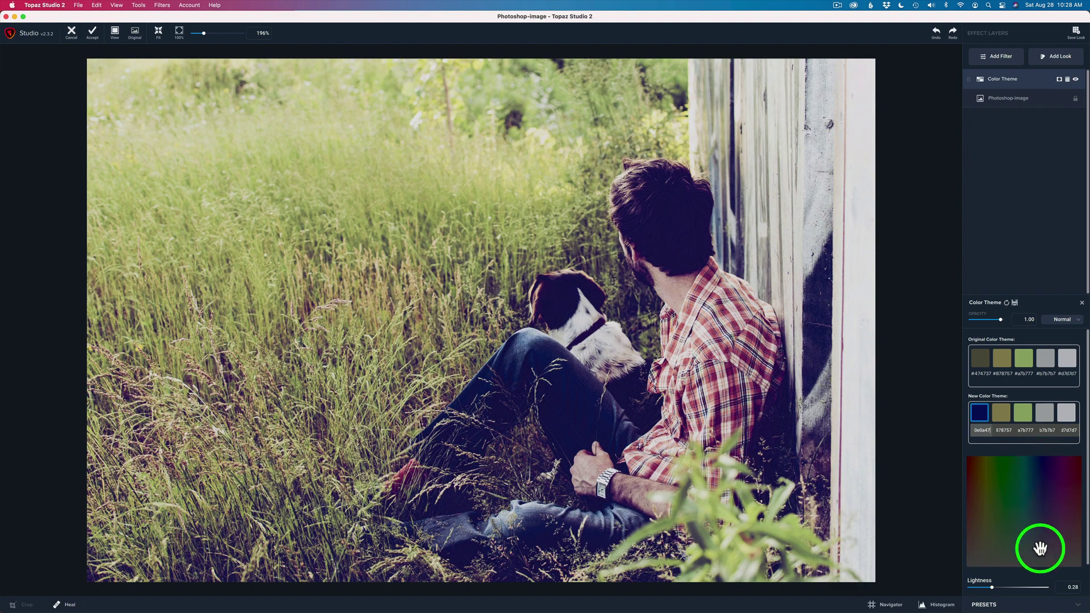
pyautogui.click(1044, 544)
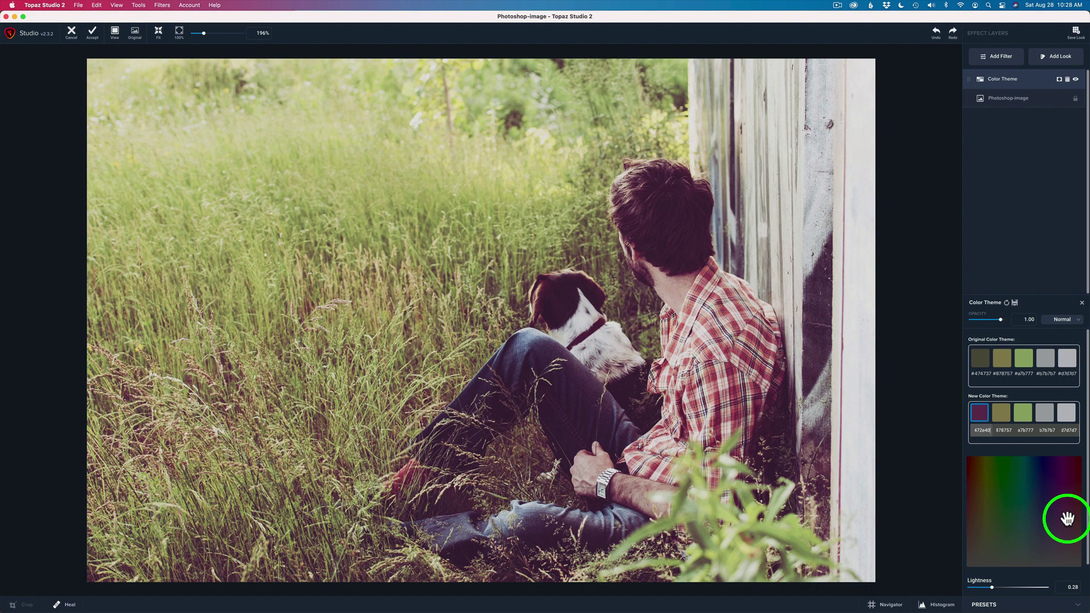
# Set the first new theme colour to a dark reddish brown (#473929) and compare the result with the original image
pyautogui.click(978, 543)
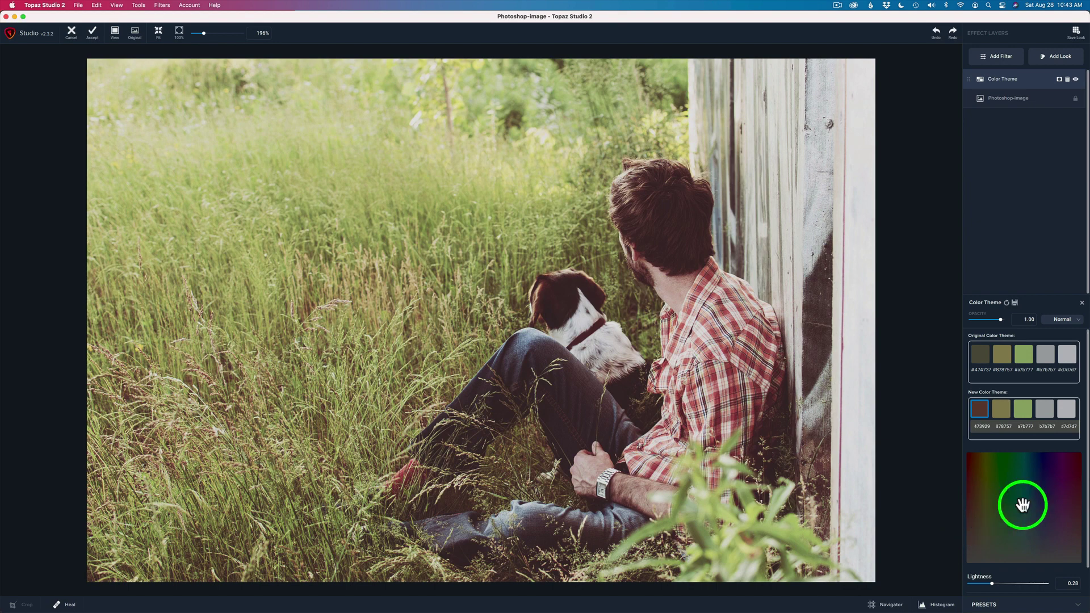
pyautogui.click(733, 348)
pyautogui.click(734, 347)
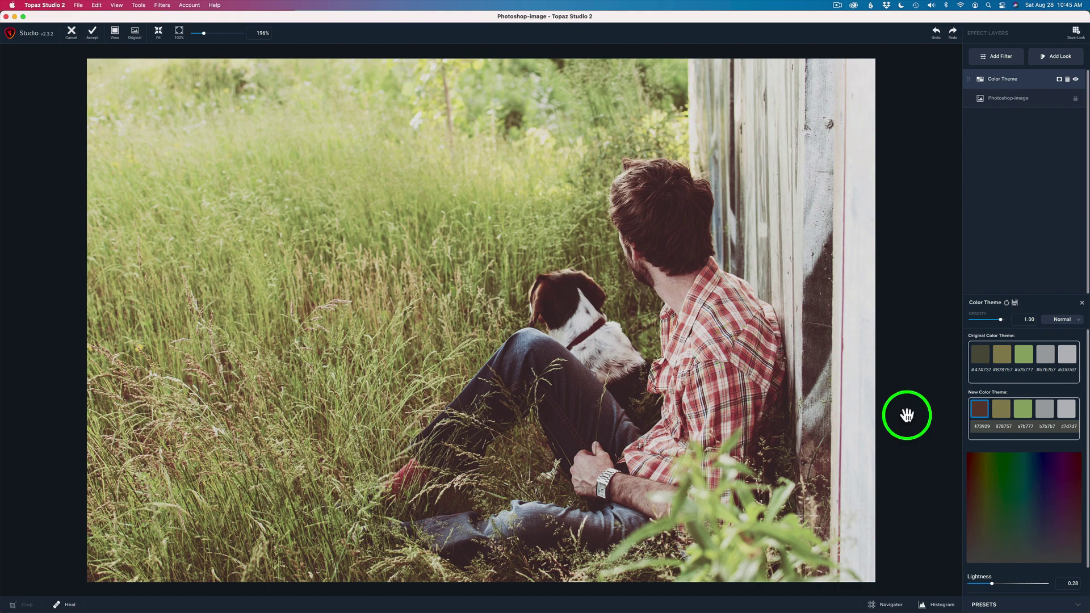
# Change the second new theme colour to an orange-brown (#876f40) and compare the result with the original image
pyautogui.click(1003, 410)
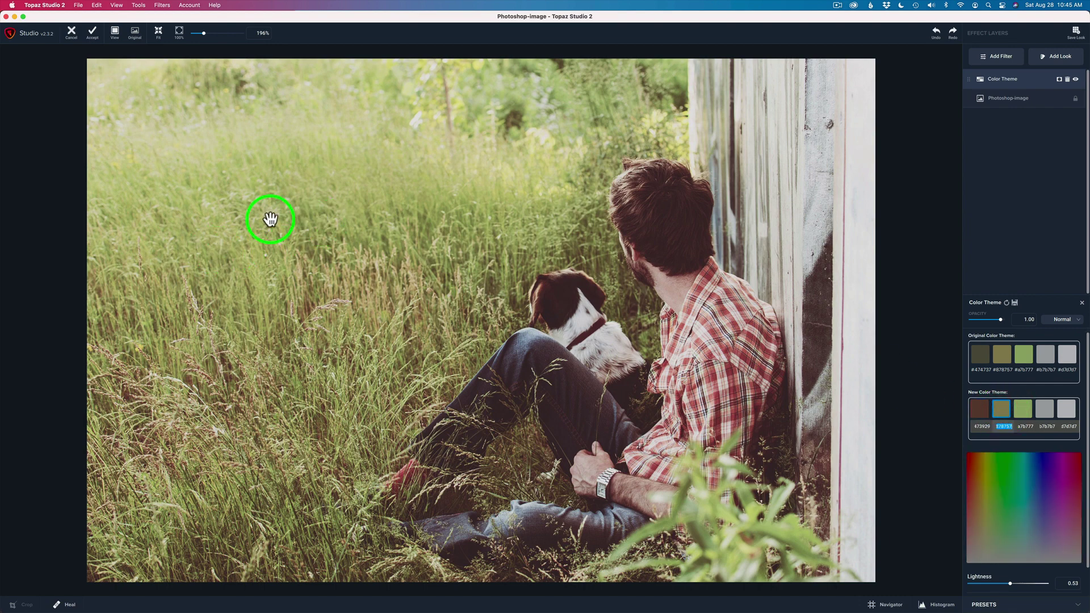
pyautogui.click(979, 518)
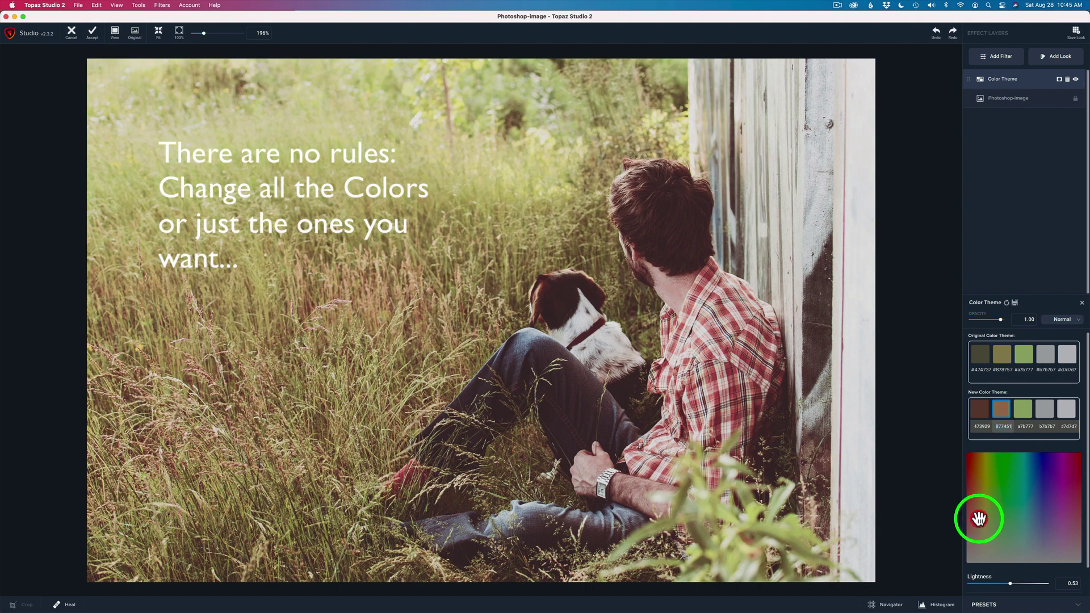
pyautogui.moveTo(979, 518); pyautogui.dragTo(979, 494)
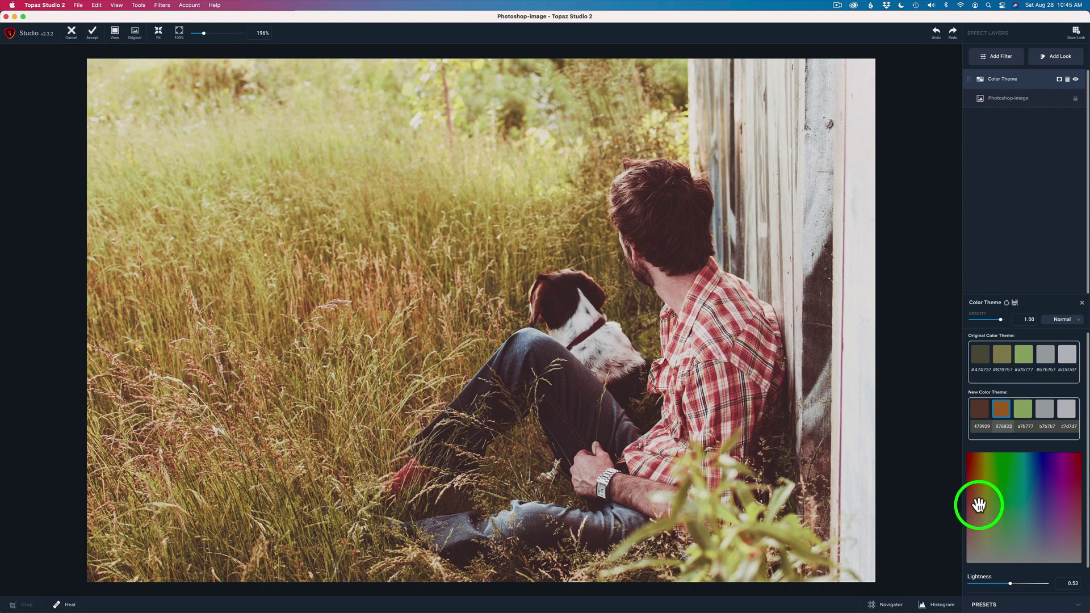
pyautogui.click(978, 504)
pyautogui.click(722, 389)
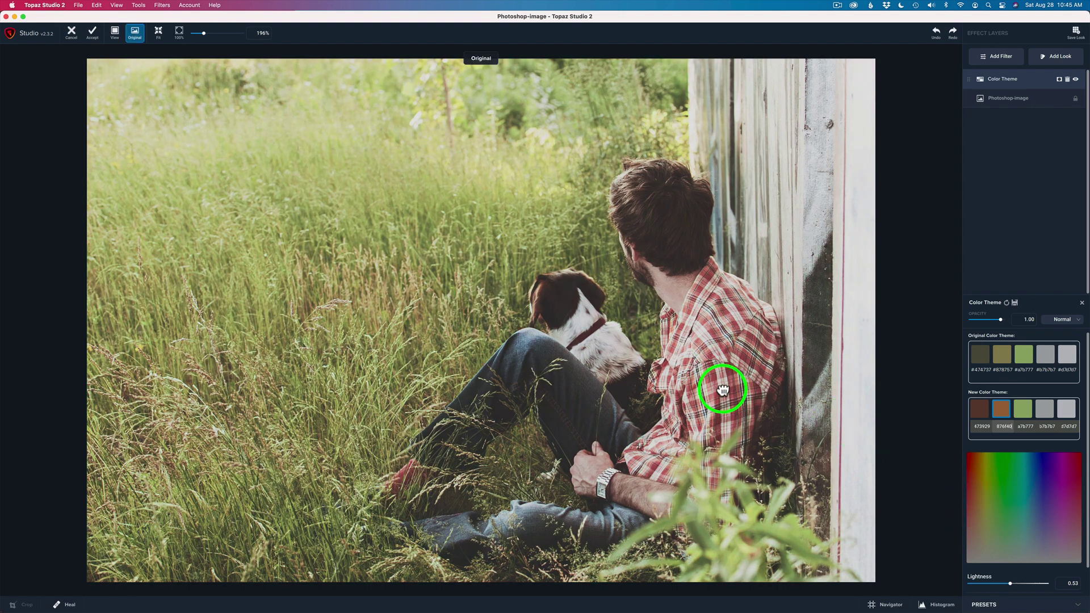
pyautogui.click(722, 389)
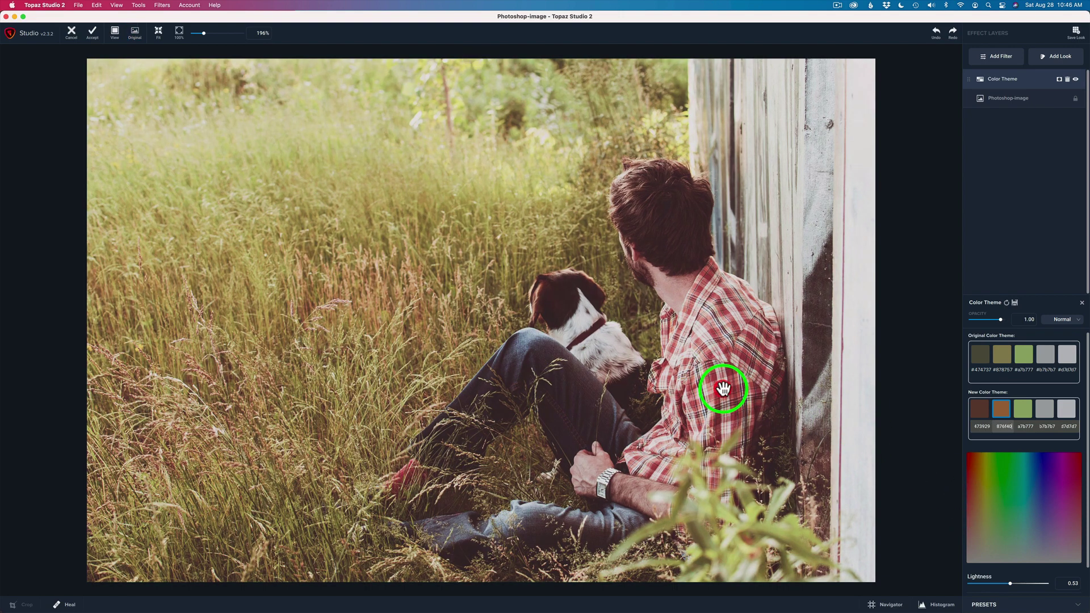
pyautogui.click(722, 389)
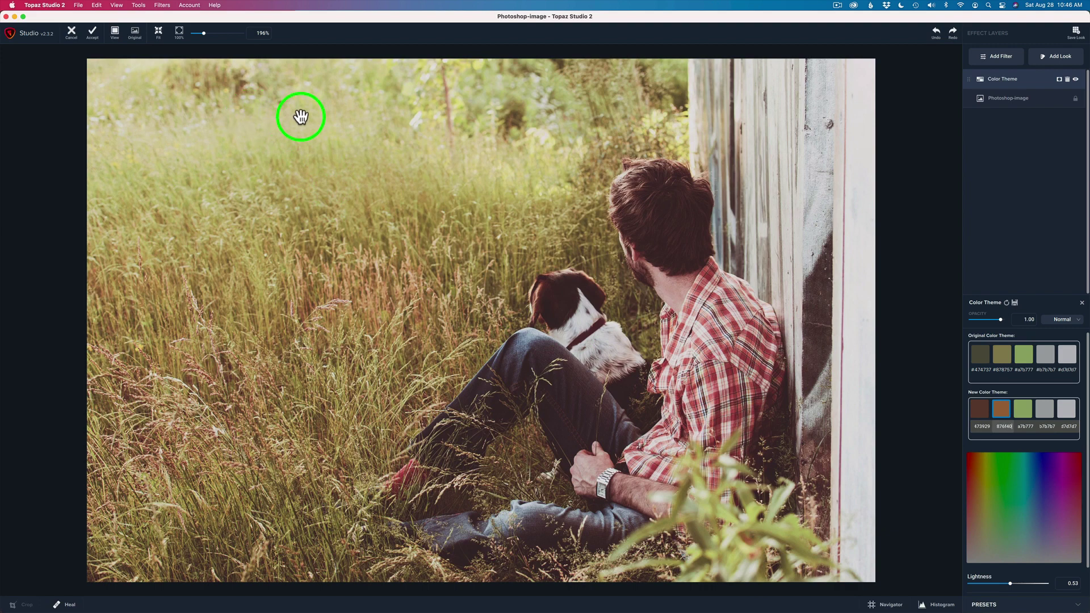
# Change the third new theme colour from green to a golden orange and set its lightness to 0.65
pyautogui.click(1025, 409)
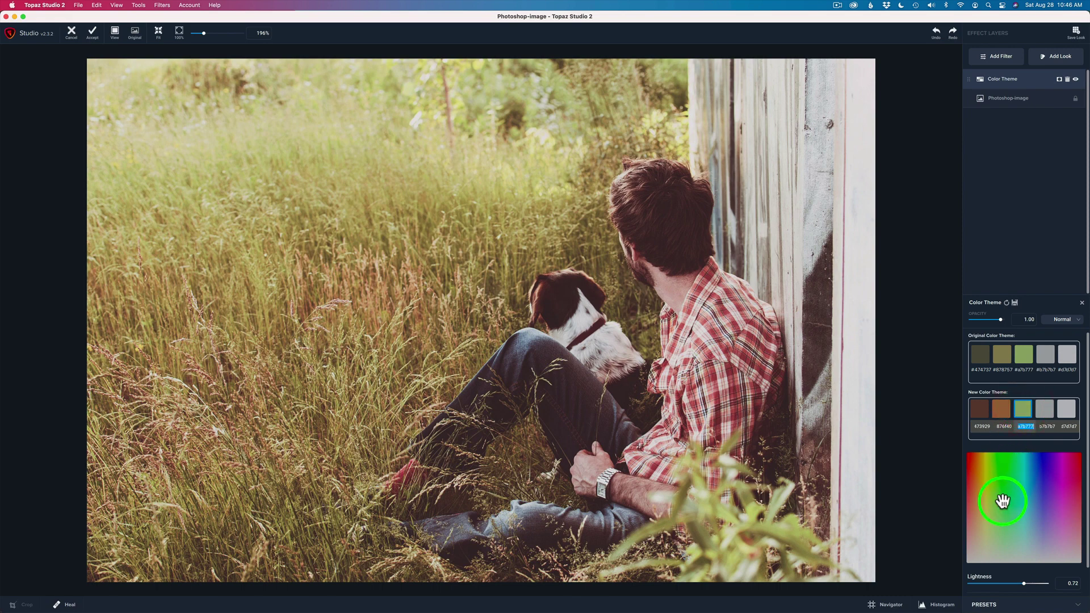
pyautogui.moveTo(990, 503); pyautogui.dragTo(982, 502)
pyautogui.click(981, 508)
pyautogui.click(974, 509)
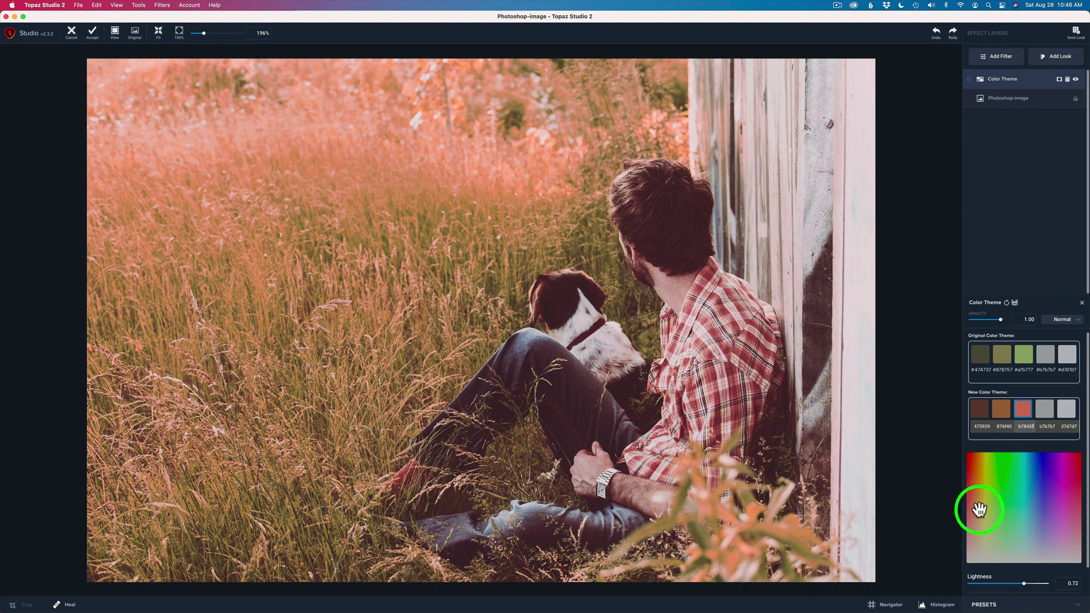
pyautogui.click(981, 509)
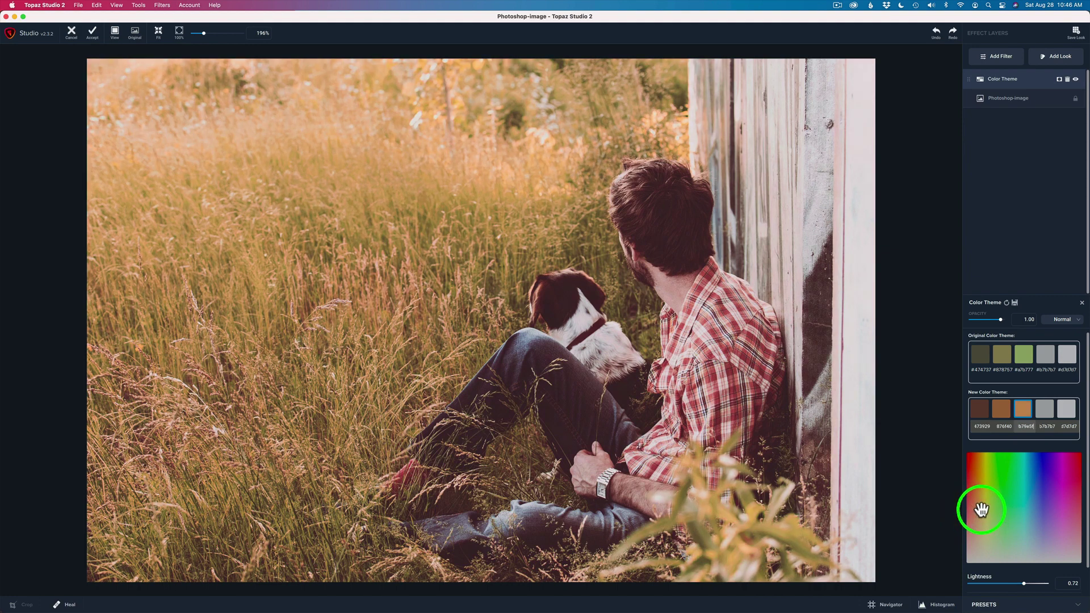
pyautogui.click(982, 509)
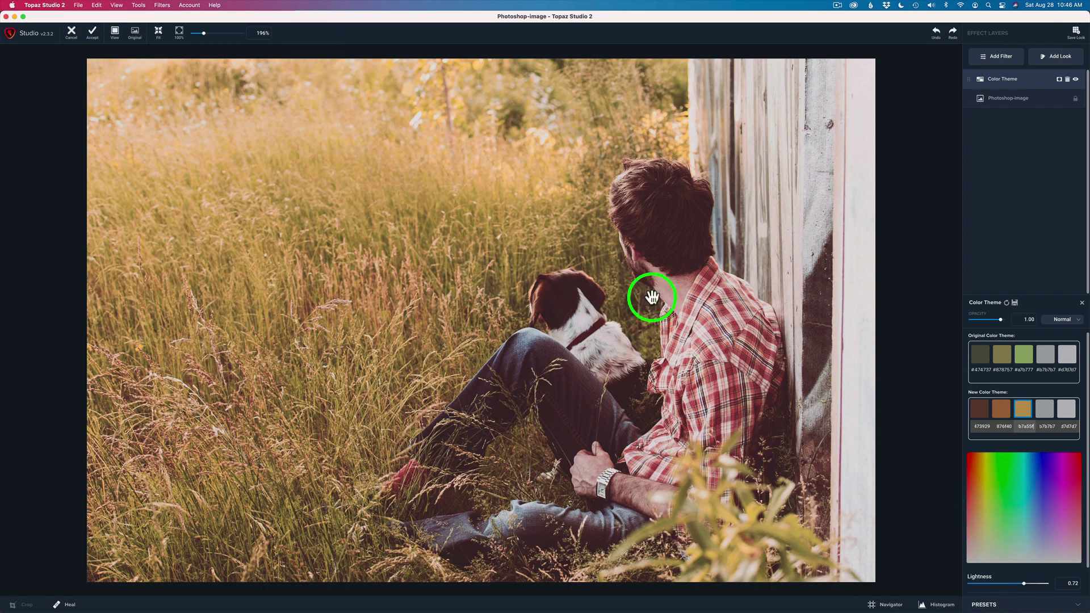
pyautogui.click(1022, 583)
pyautogui.moveTo(1022, 582); pyautogui.dragTo(1018, 583)
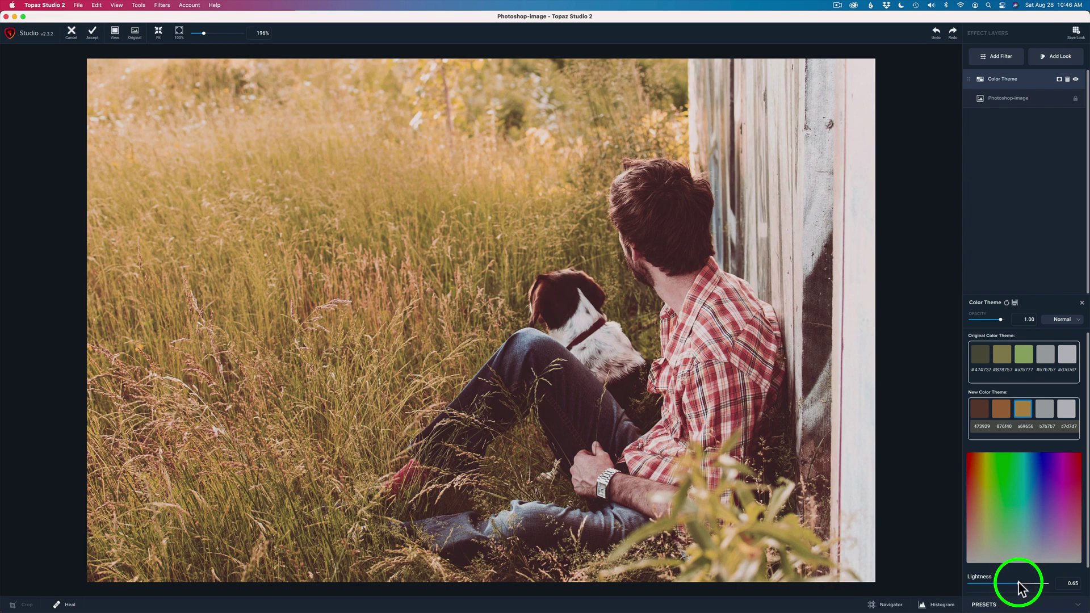
# Set the third new theme colour's lightness to 0.66 and preview the result against the original image and with varied filter opacity
pyautogui.click(1019, 583)
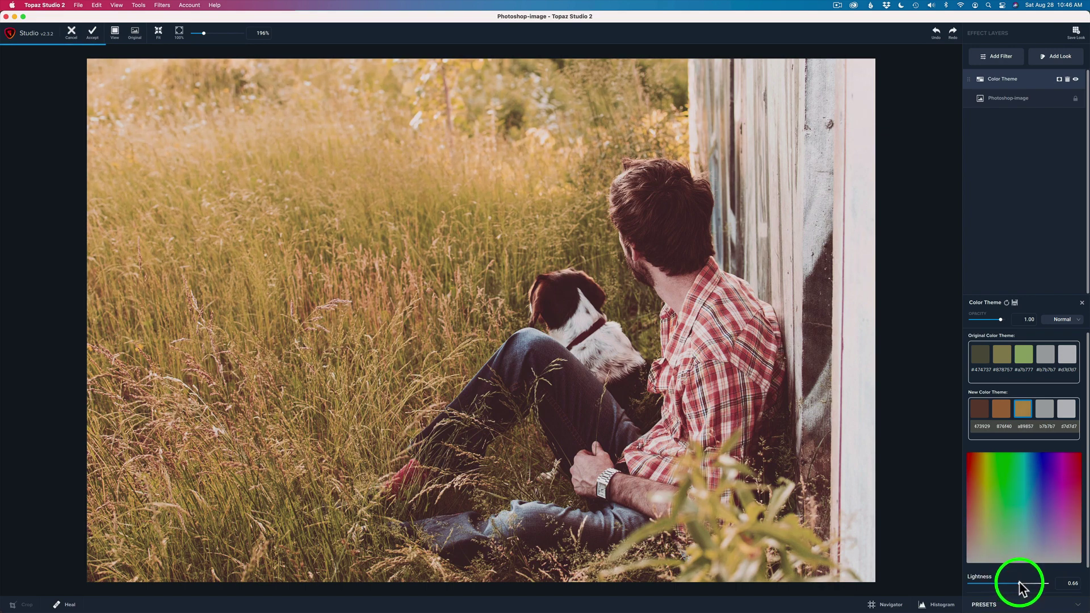
pyautogui.moveTo(1023, 583); pyautogui.dragTo(1019, 584)
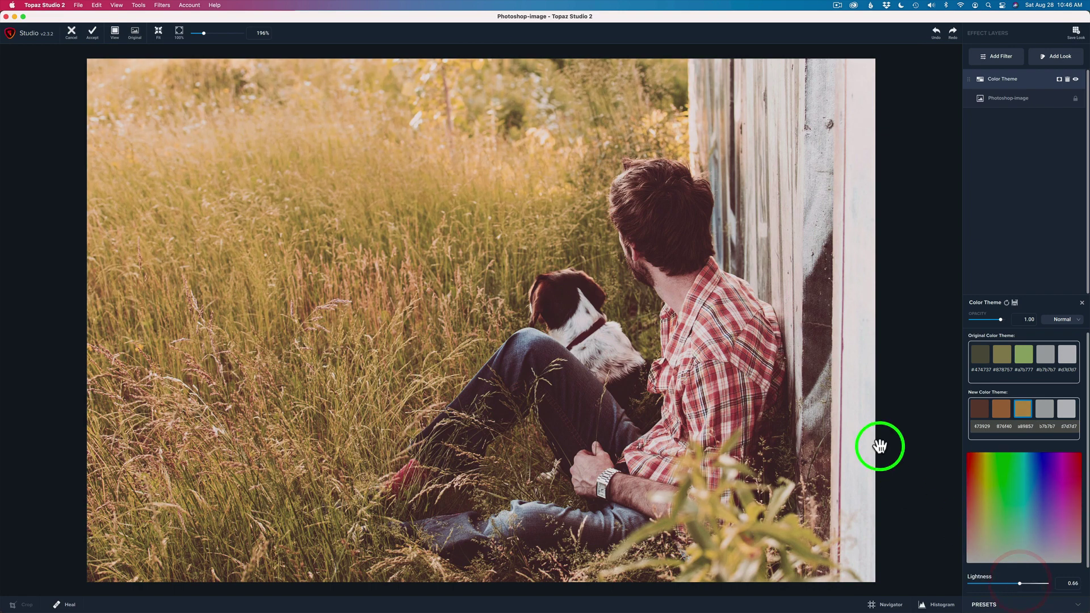
pyautogui.click(737, 283)
pyautogui.moveTo(738, 284); pyautogui.dragTo(736, 282)
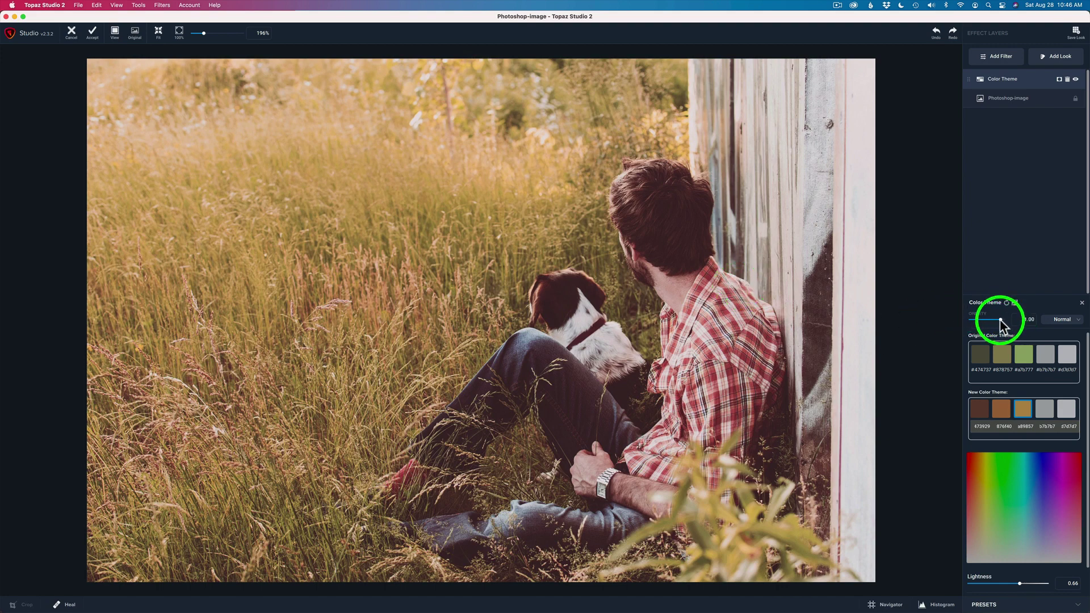
pyautogui.moveTo(1001, 321)
pyautogui.mouseDown()
pyautogui.moveTo(989, 324)
pyautogui.moveTo(1007, 319)
pyautogui.mouseUp()
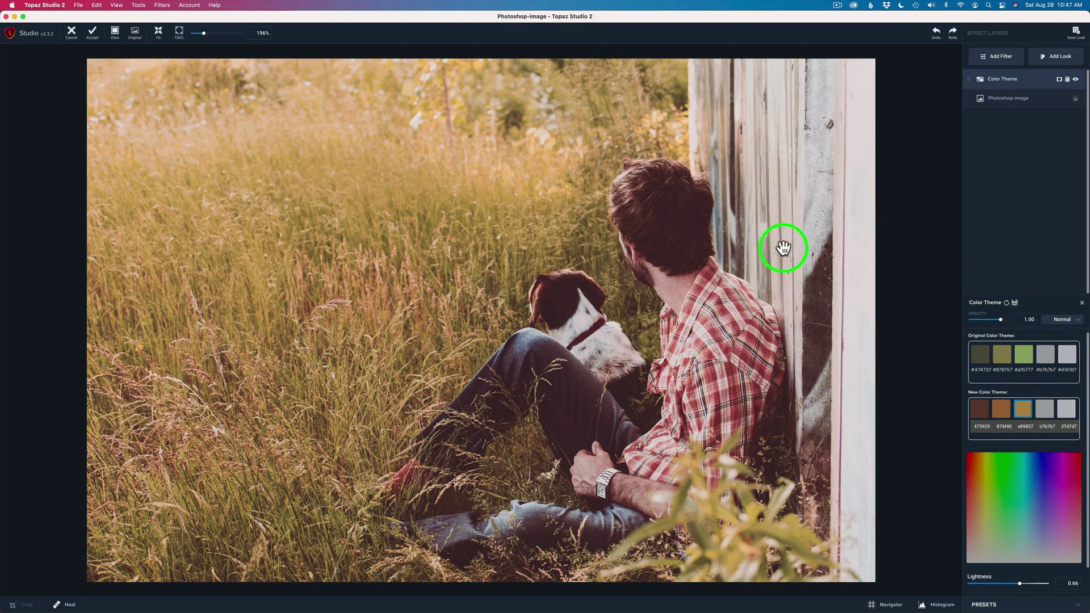
# Change the fourth new theme colour to a muted greyish blue (#9293ae) with a lightness of 0.68
pyautogui.click(1044, 411)
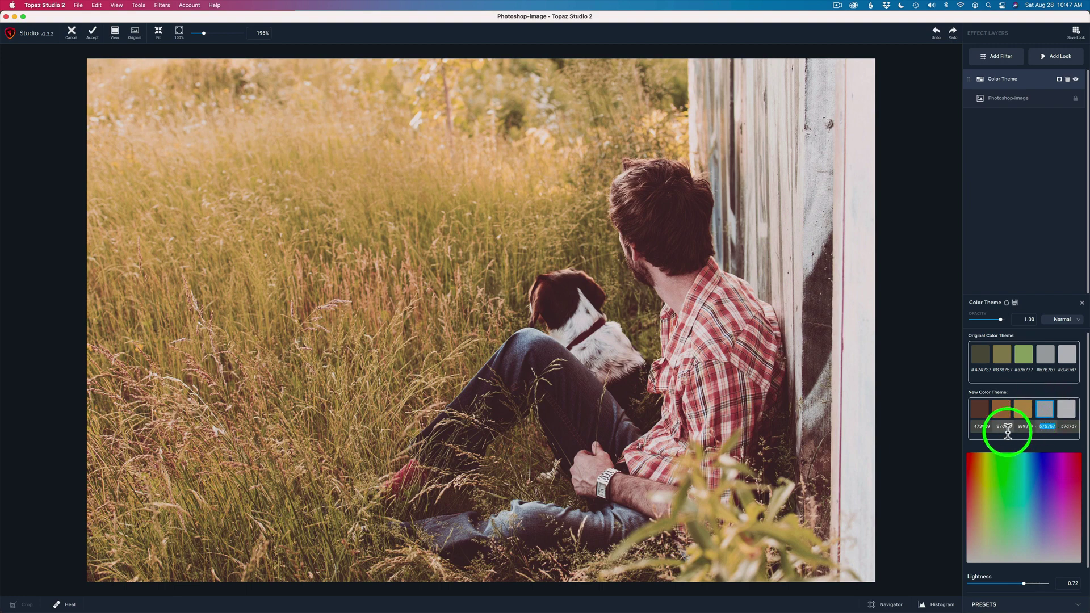
pyautogui.click(1042, 510)
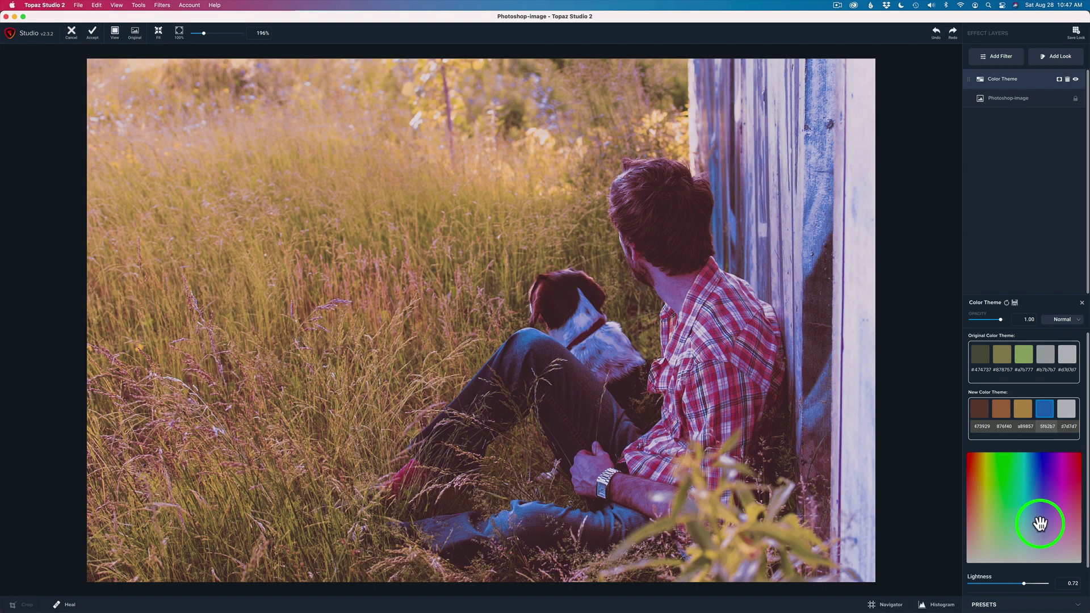
pyautogui.click(1039, 525)
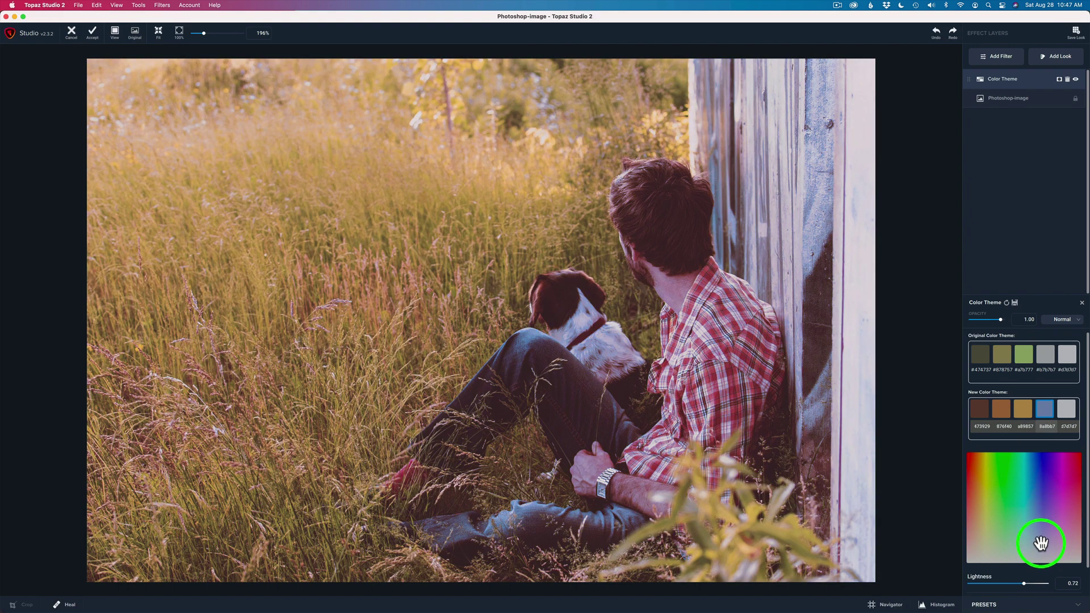
pyautogui.click(1040, 543)
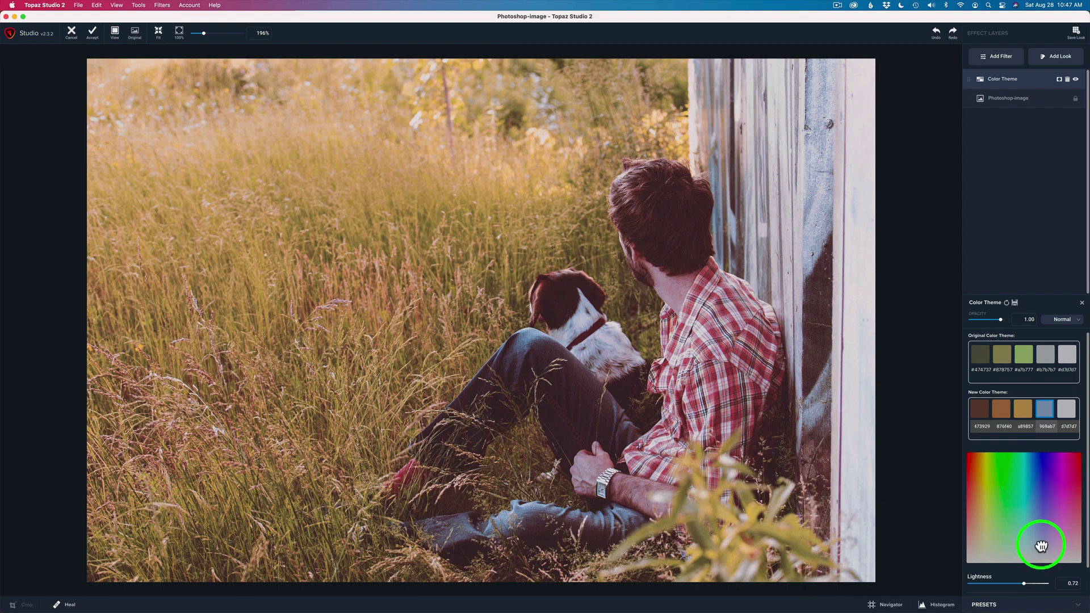
pyautogui.click(1040, 537)
pyautogui.click(1042, 545)
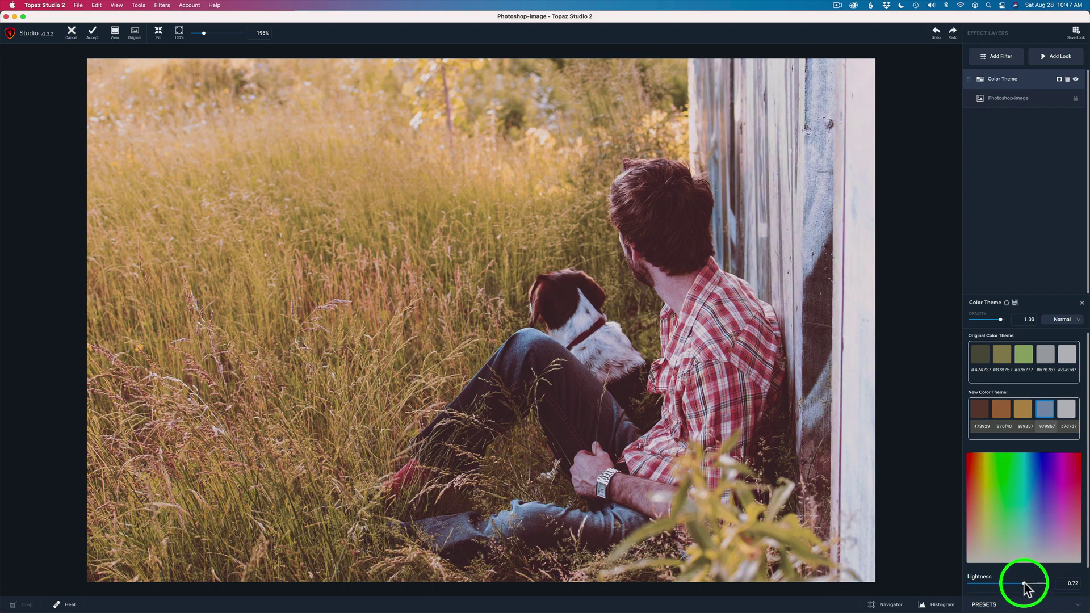
pyautogui.moveTo(1025, 583); pyautogui.dragTo(1019, 583)
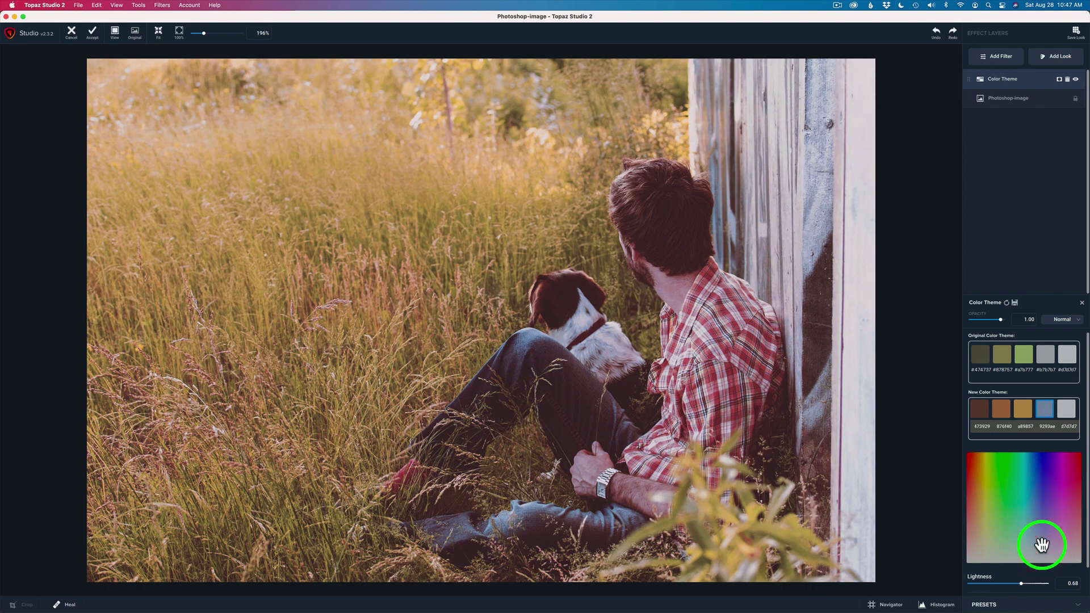
# Try a bright magenta for the fourth new theme colour and undo it
pyautogui.click(954, 34)
pyautogui.click(1064, 477)
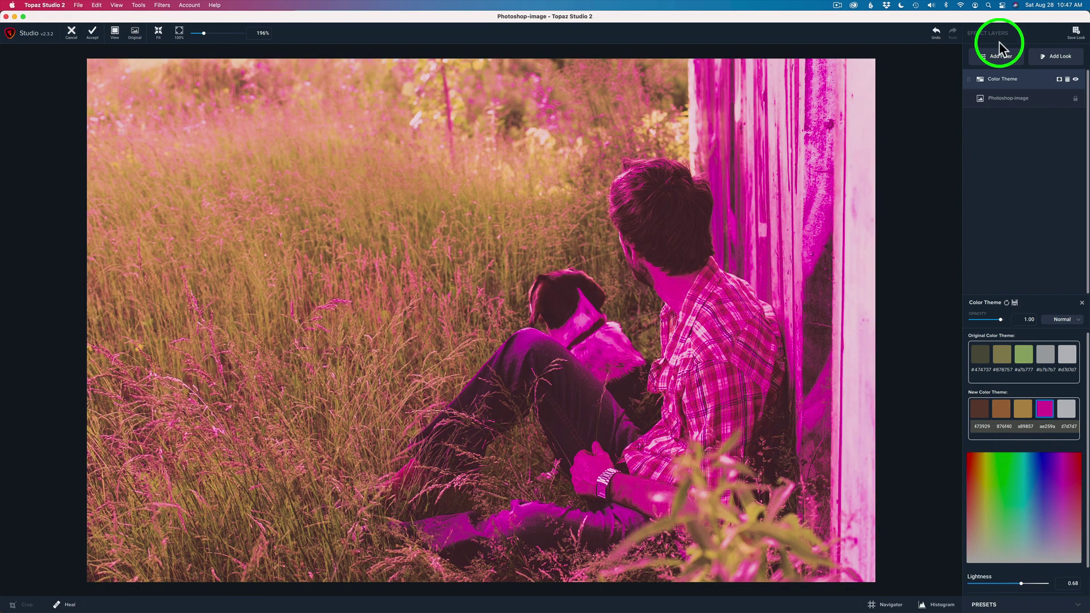
pyautogui.click(937, 32)
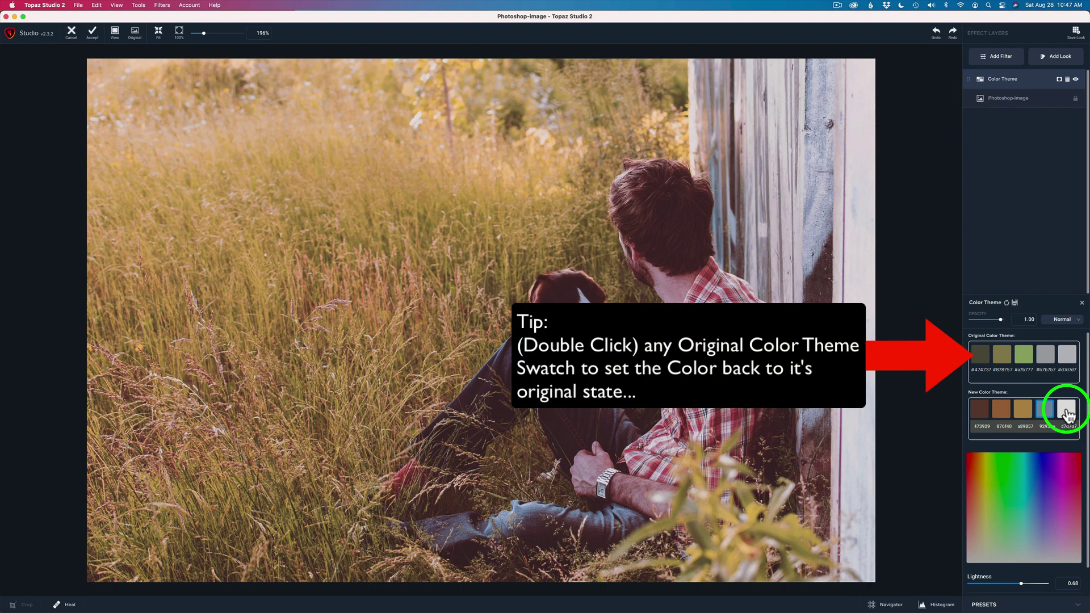
# Change the fifth new theme colour to a pale lavender grey (#c6c4d7) and compare the result with the original image
pyautogui.click(1067, 409)
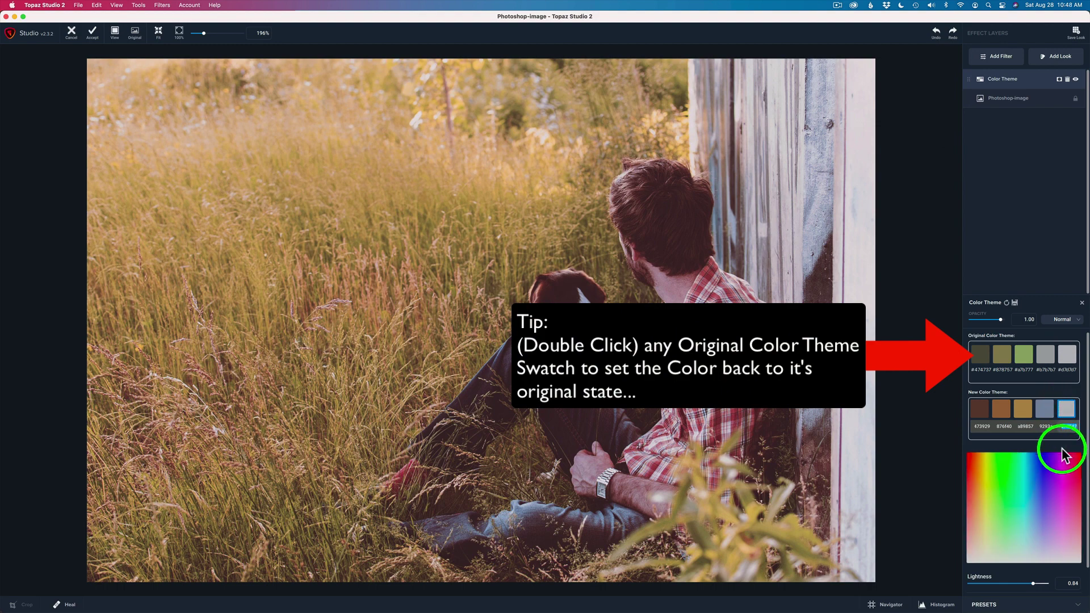
pyautogui.click(1043, 538)
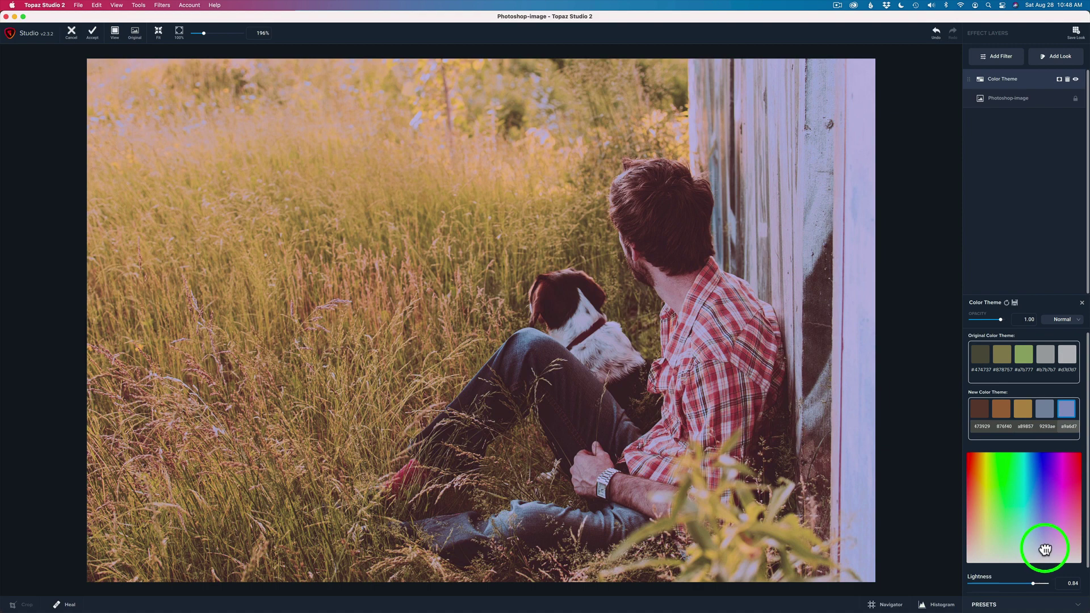
pyautogui.click(1045, 552)
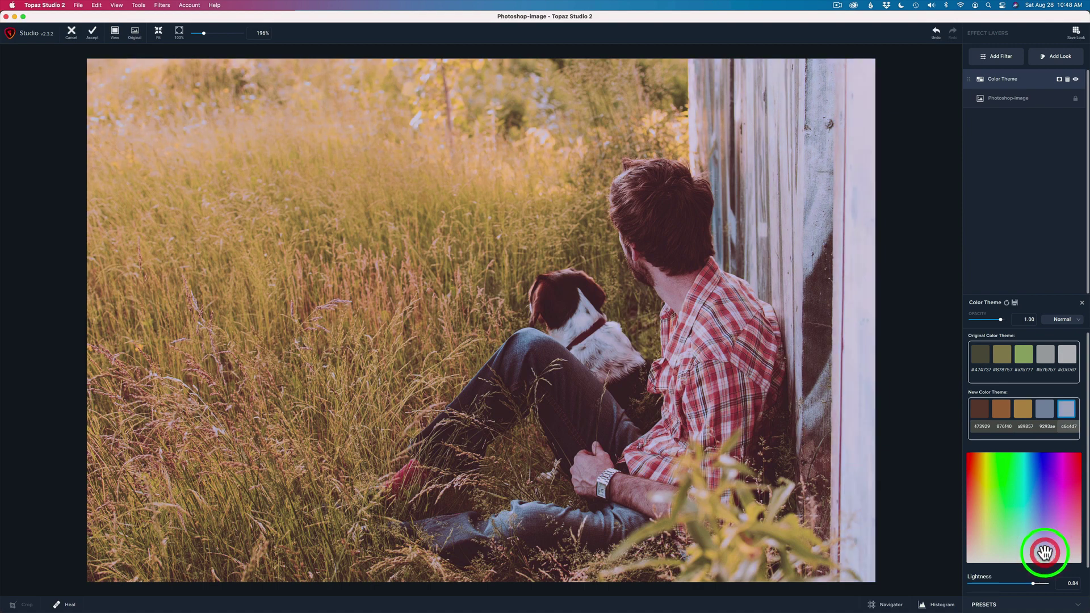
pyautogui.click(771, 286)
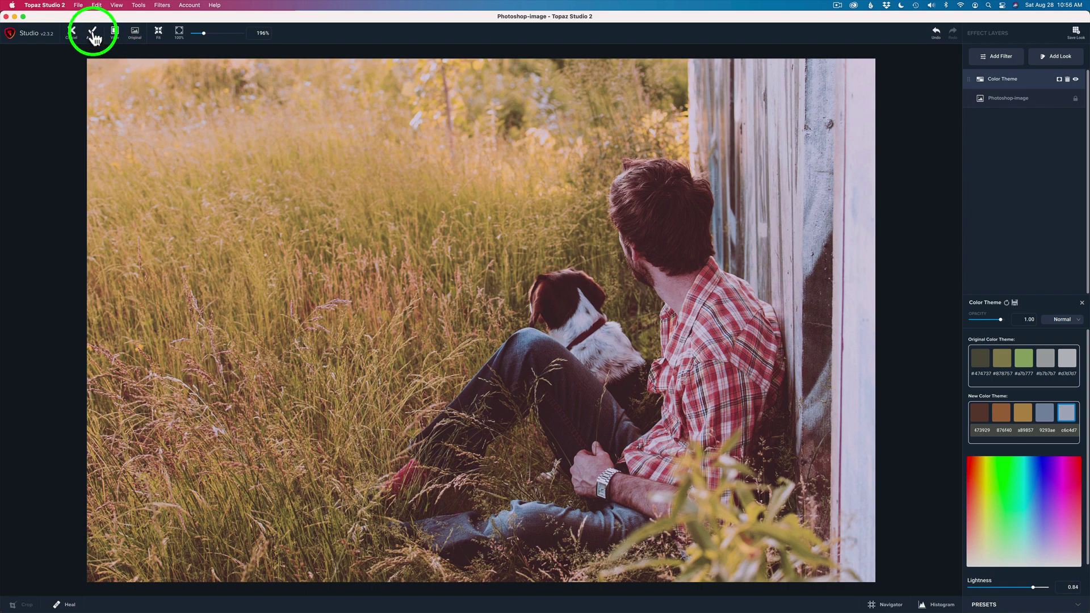
# Accept the grade back into Photoshop and preview the Topaz Color Theme Color Grade layer hidden, shown and at reduced opacity
pyautogui.click(94, 35)
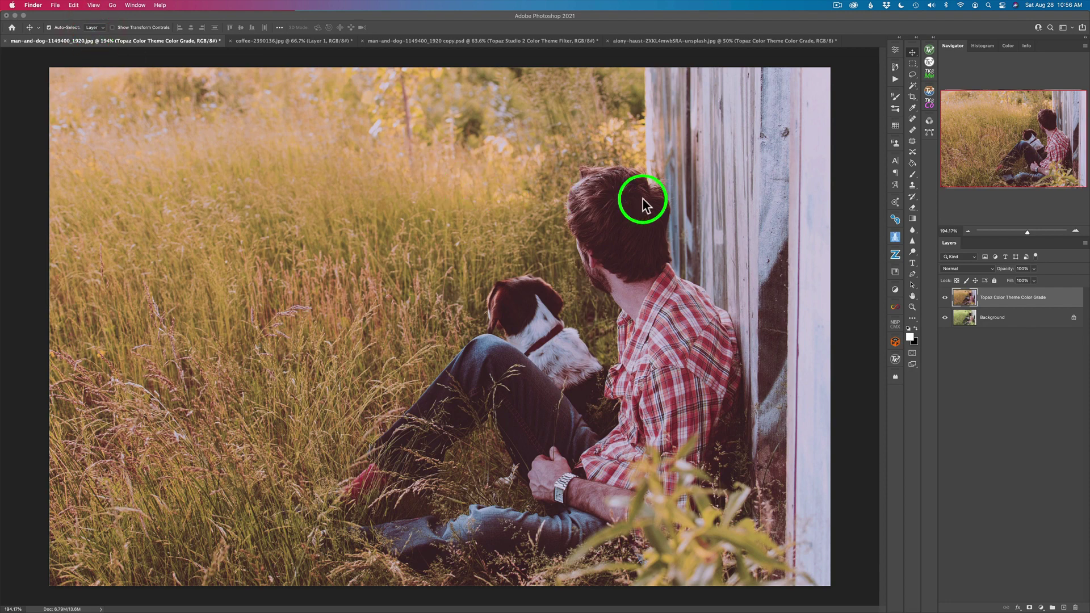
pyautogui.click(945, 299)
pyautogui.click(945, 300)
pyautogui.click(945, 299)
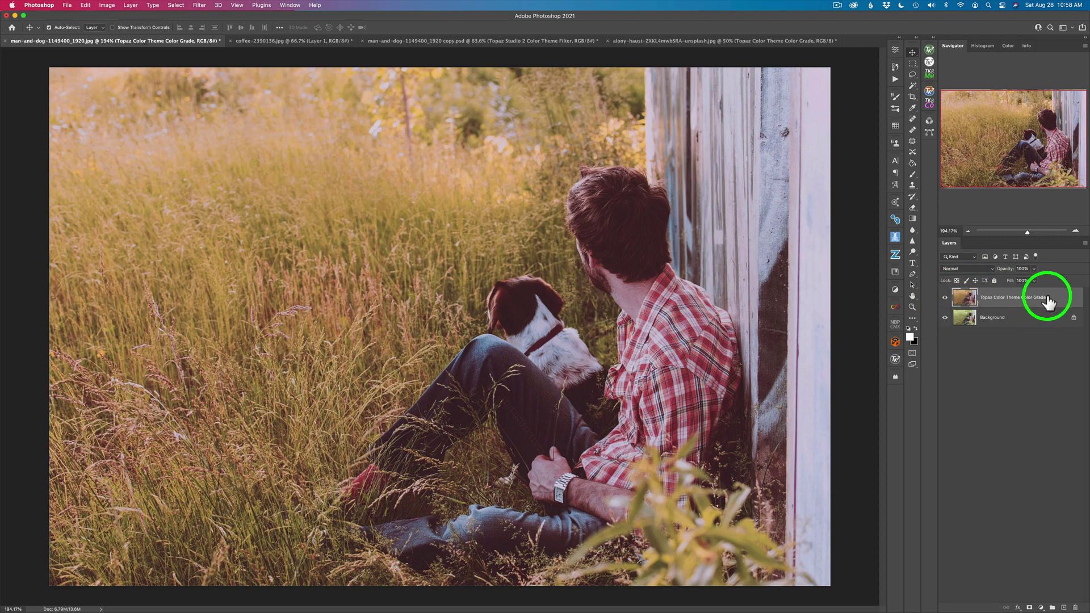
pyautogui.moveTo(1010, 273); pyautogui.dragTo(1046, 275)
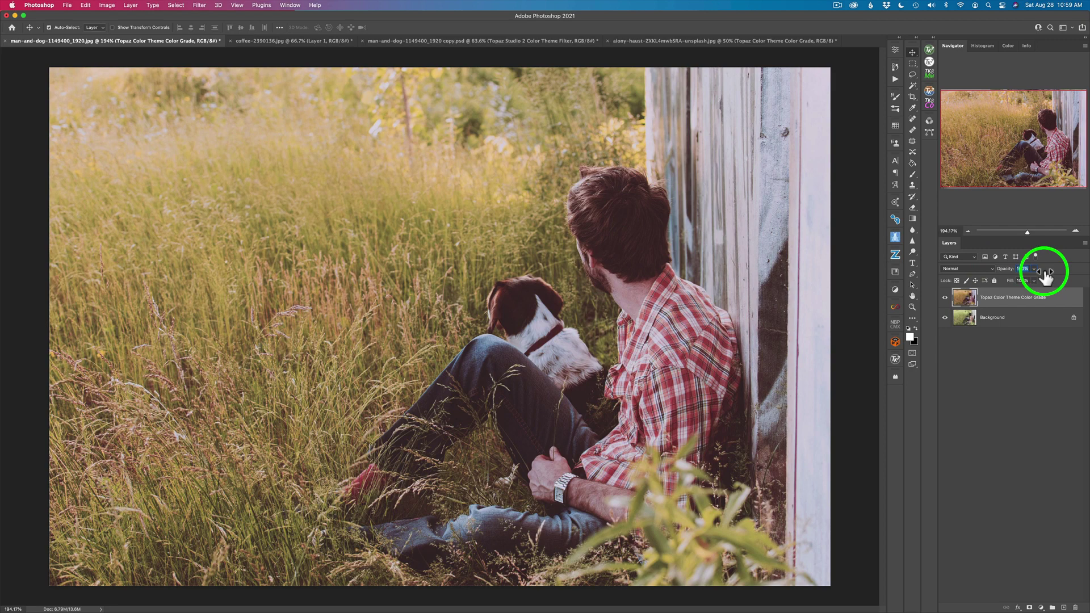
# Switch to the coffee-2390136.jpg document, open its layer in Topaz Studio 2 and add the Color Theme filter
pyautogui.click(301, 41)
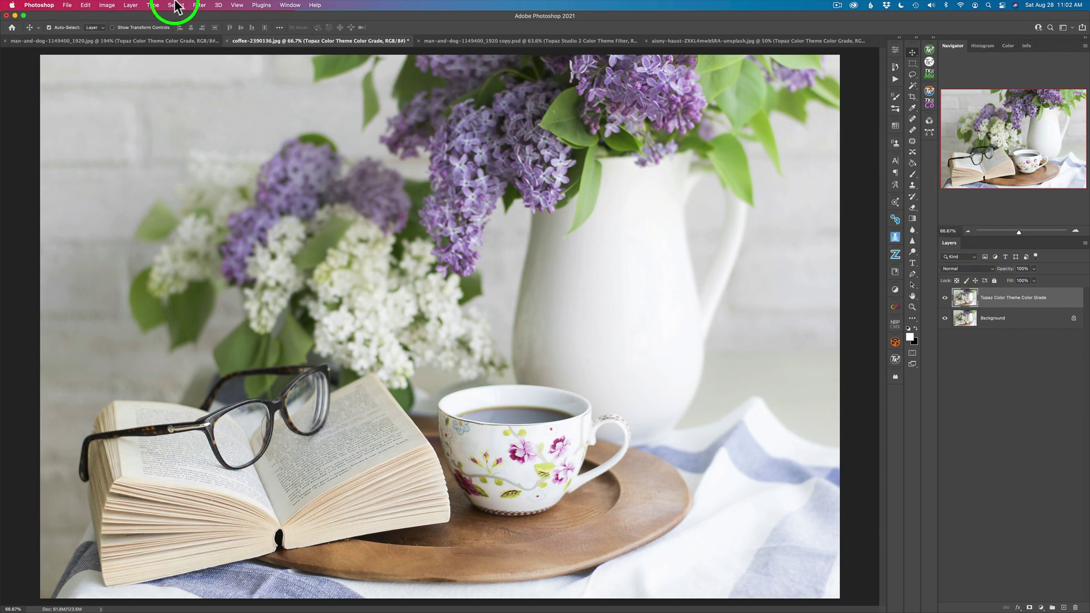
pyautogui.click(197, 6)
pyautogui.moveTo(257, 260)
pyautogui.click(342, 260)
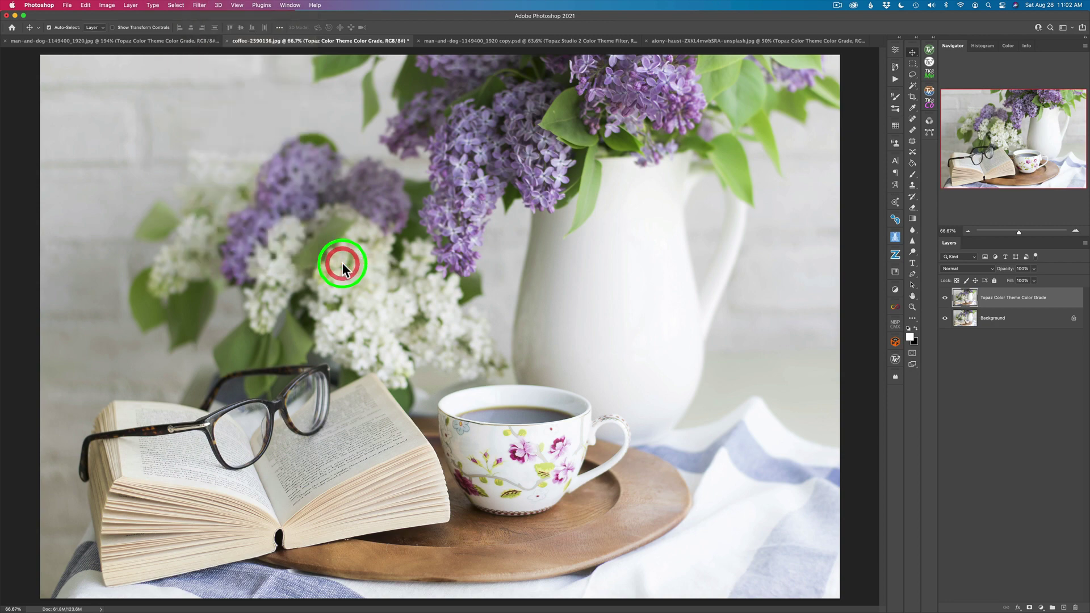
pyautogui.click(993, 56)
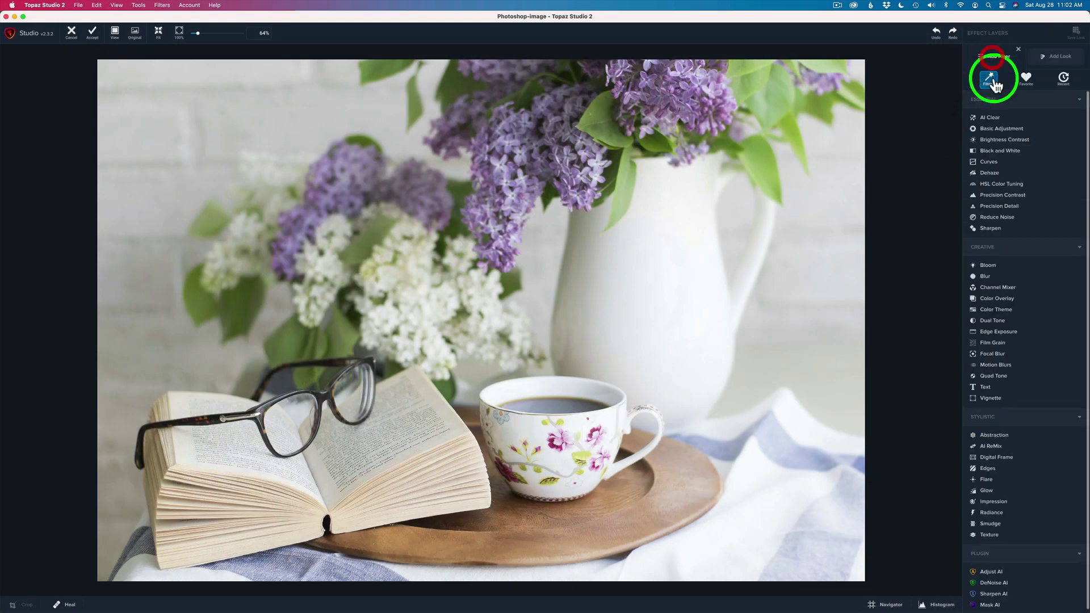
pyautogui.click(1007, 310)
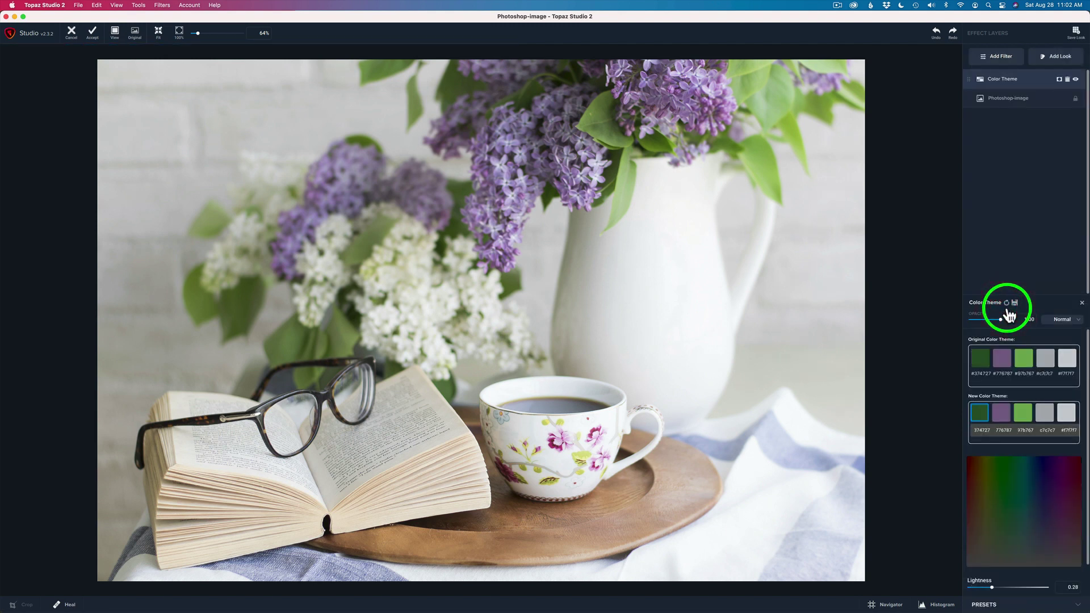
# Change the fifth new theme colour to a pale cream (#f7f2da) and compare the result with the original image
pyautogui.click(1067, 419)
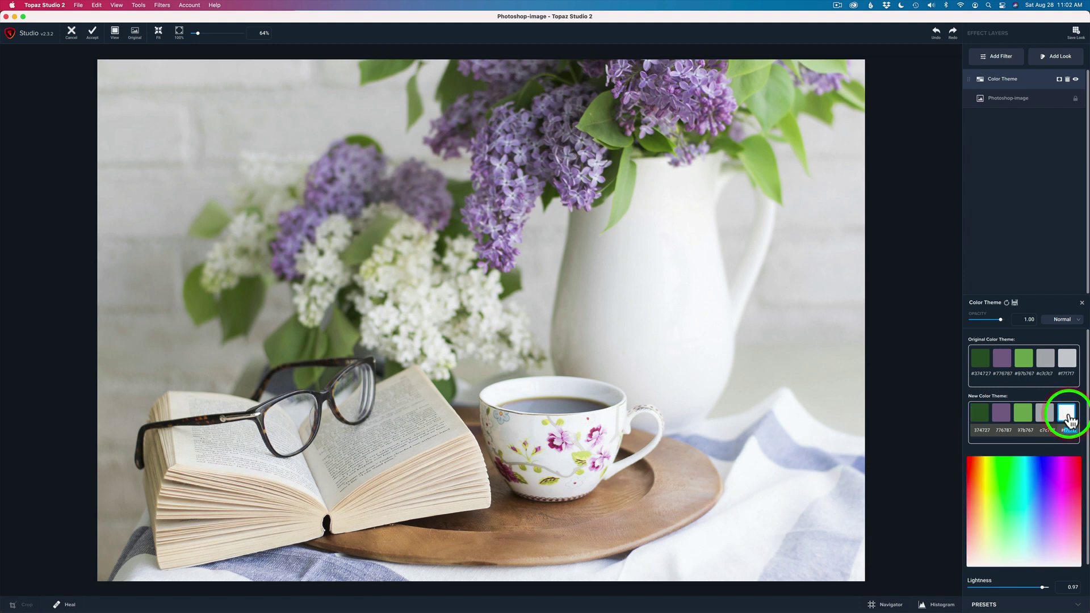
pyautogui.click(980, 544)
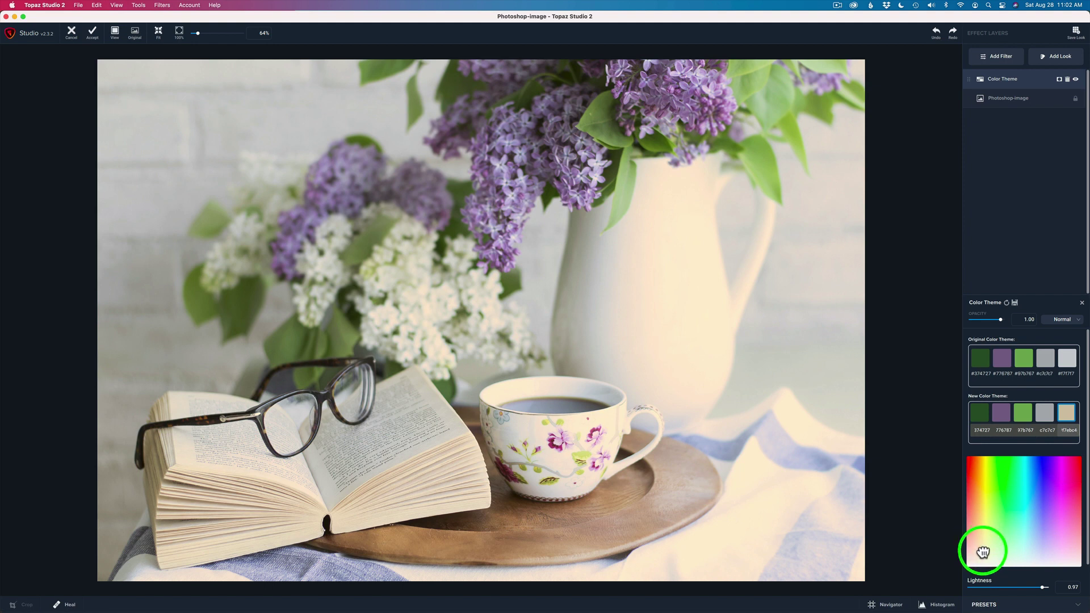
pyautogui.click(982, 550)
pyautogui.click(983, 552)
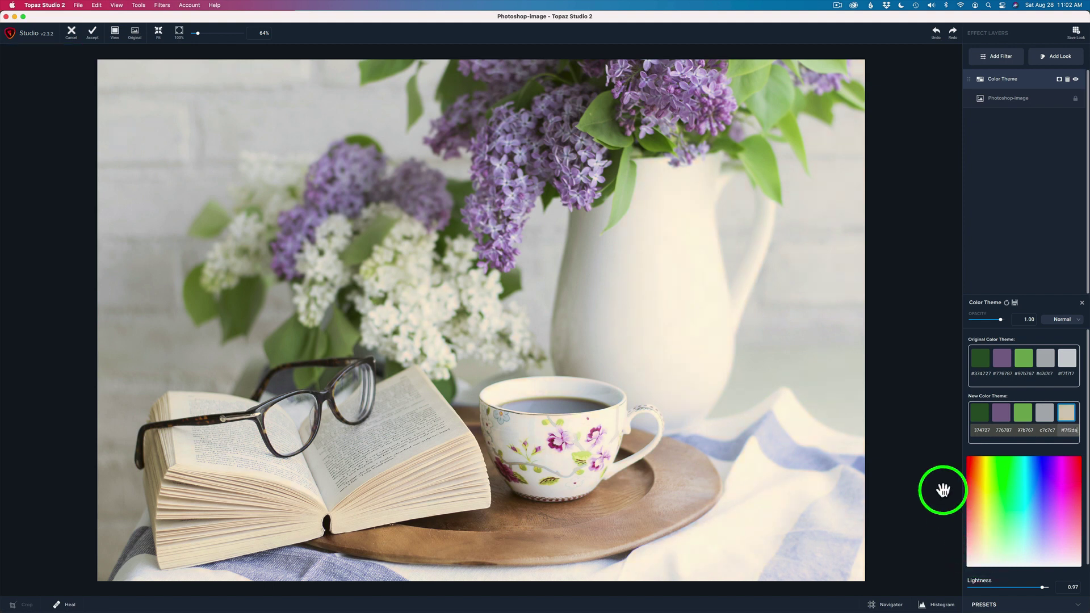
pyautogui.click(814, 362)
pyautogui.click(815, 363)
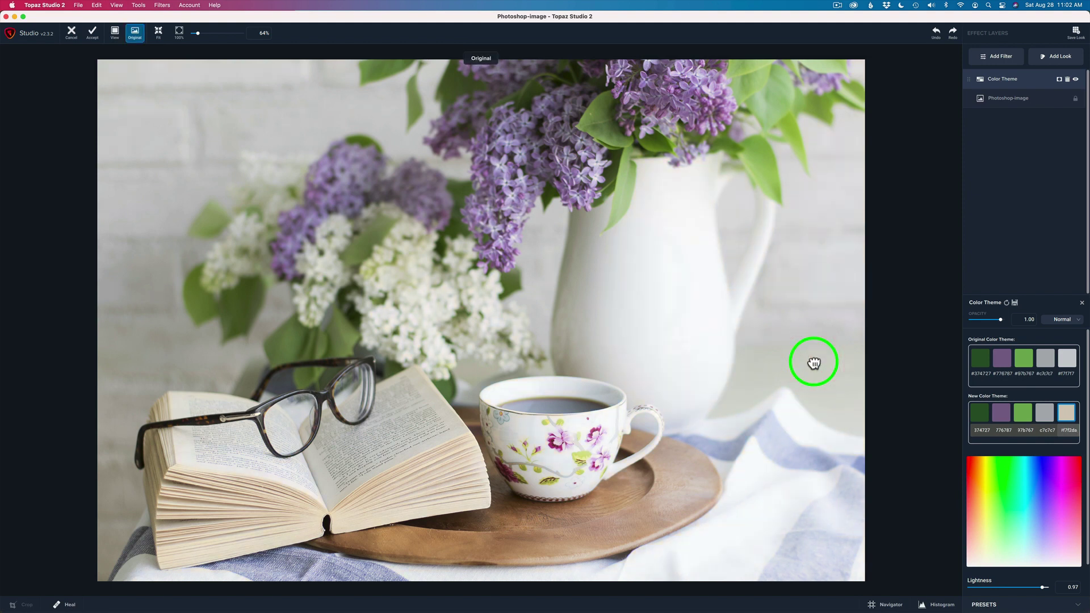
# Change the fourth new theme colour to a soft warm beige after trying yellowish and pinkish tints, and compare with the original image
pyautogui.click(1046, 416)
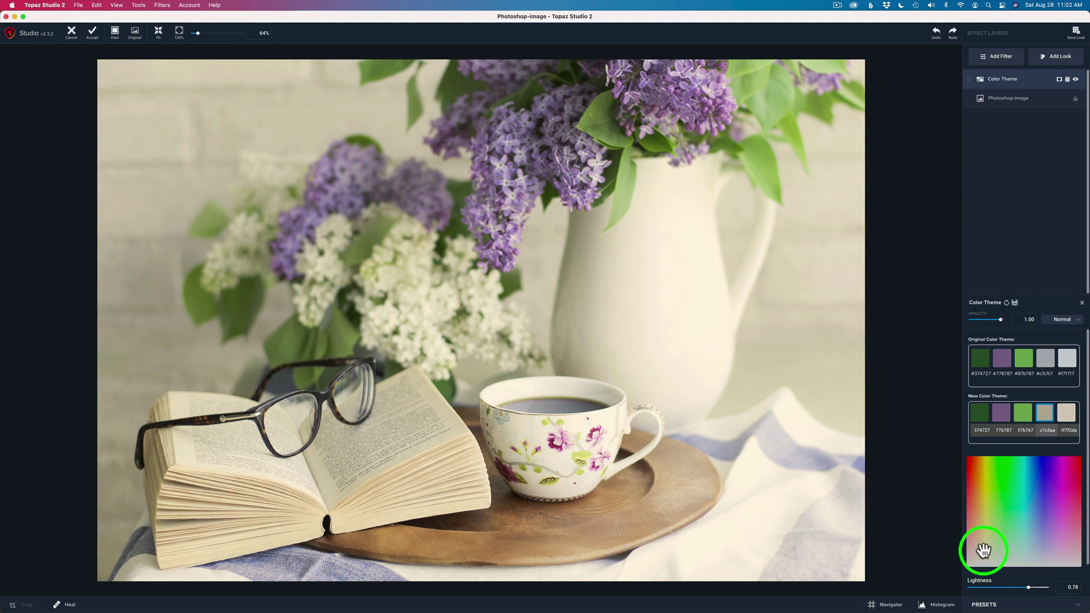
pyautogui.click(772, 295)
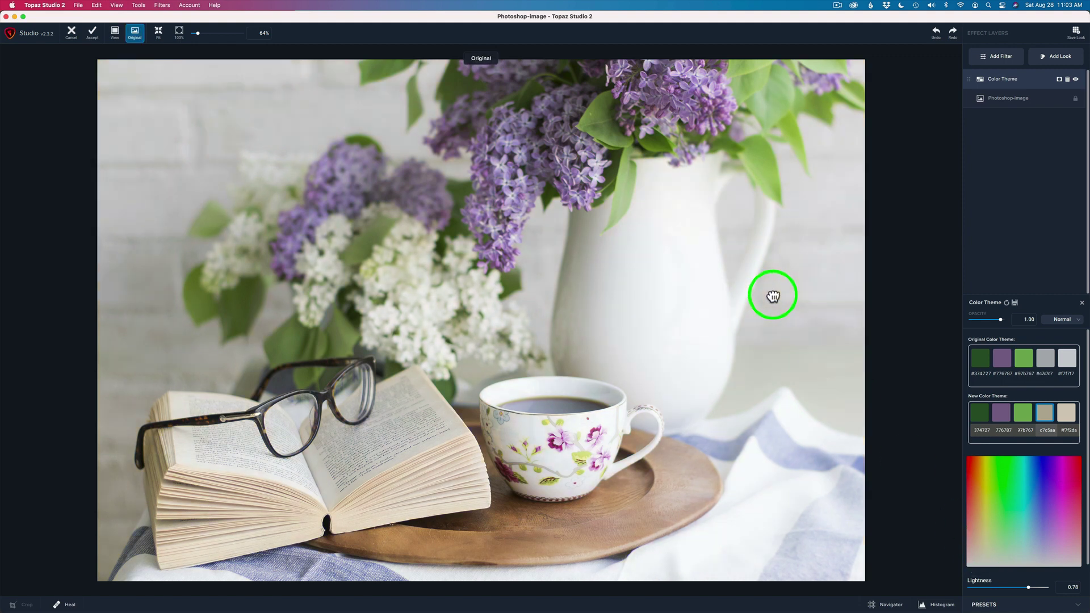
pyautogui.click(978, 549)
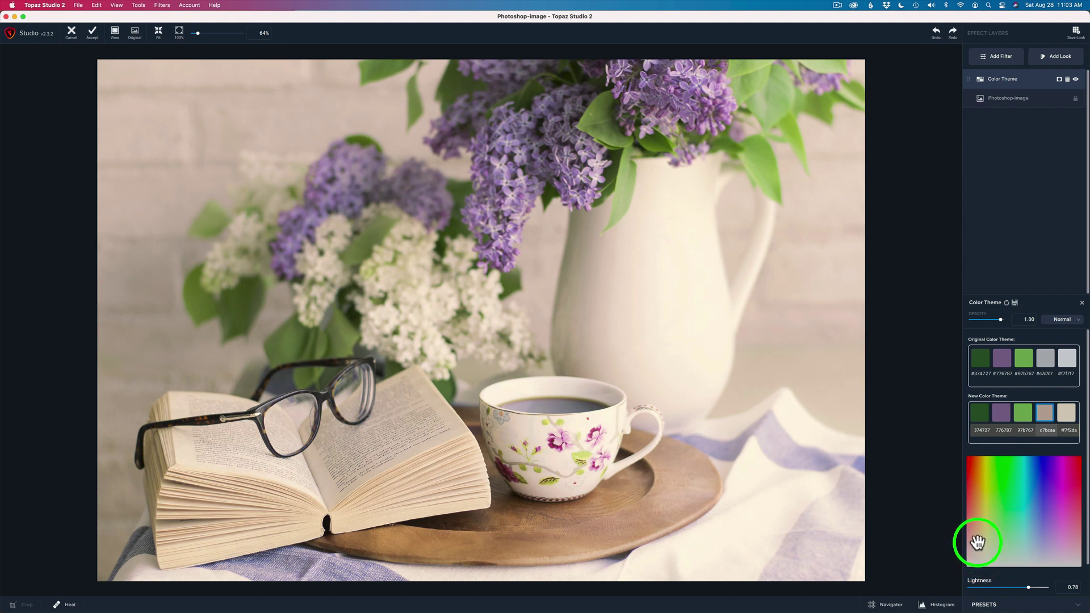
pyautogui.click(977, 543)
pyautogui.click(977, 550)
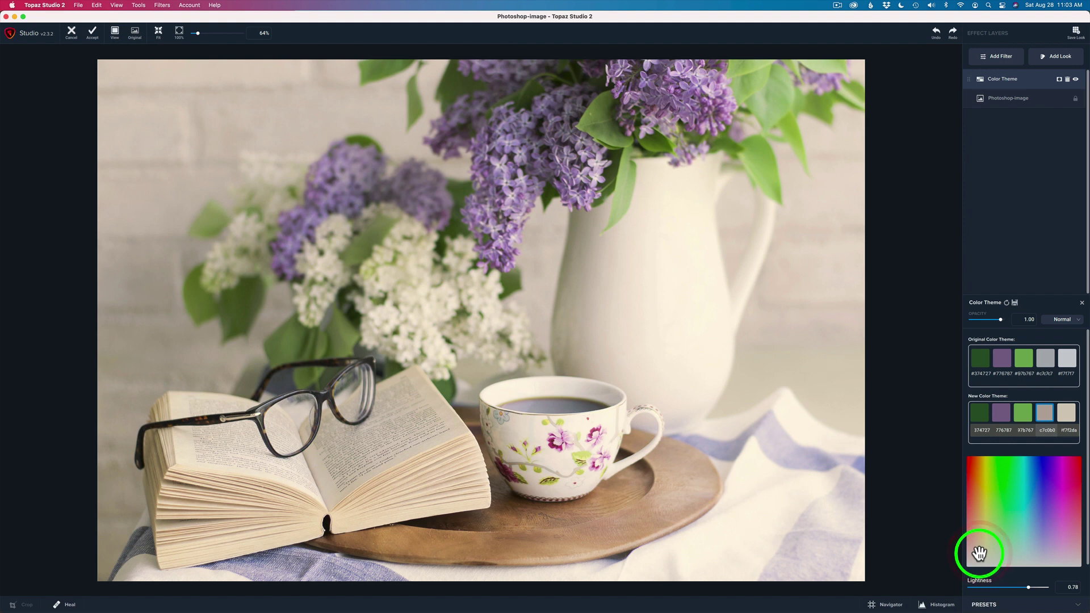
pyautogui.press('o')
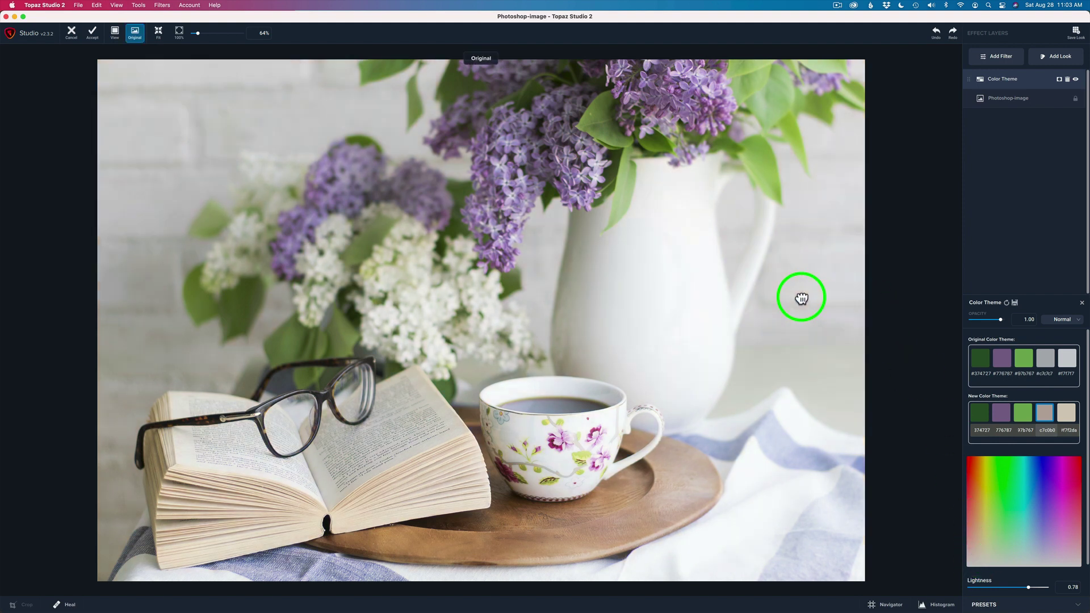
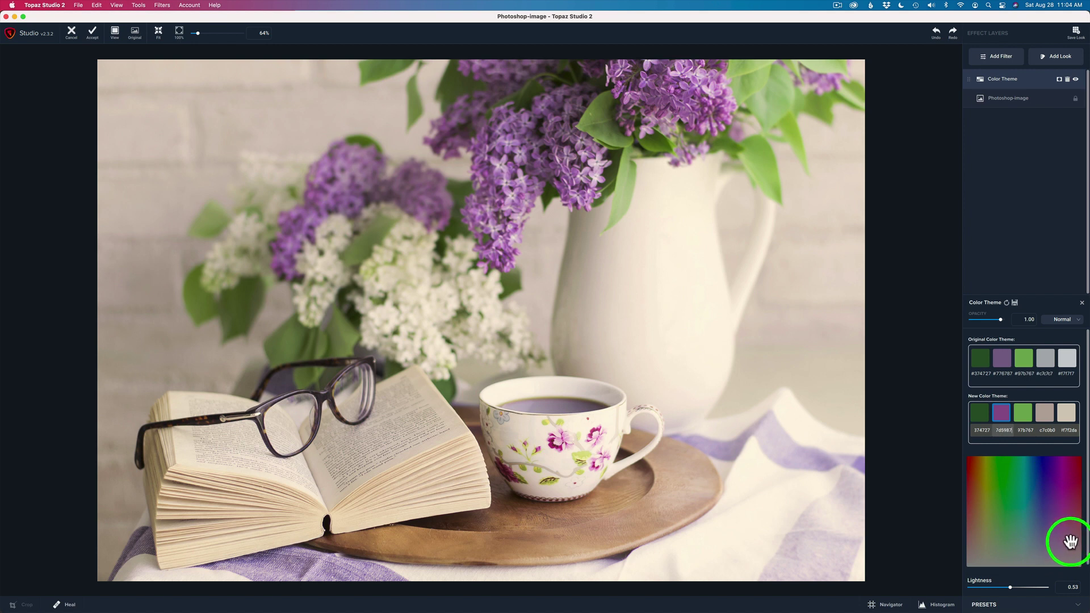
# Compare the purple-tinted image with the original and change the third new theme colour to a muted olive tan
pyautogui.click(824, 370)
pyautogui.click(824, 370)
pyautogui.moveTo(824, 372); pyautogui.dragTo(824, 371)
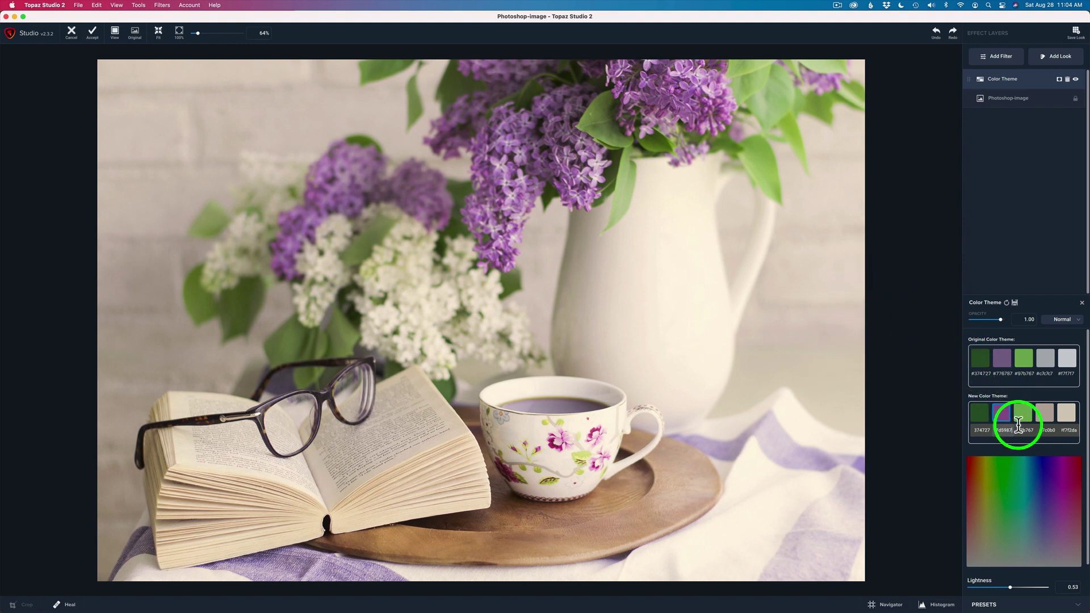
pyautogui.click(1025, 420)
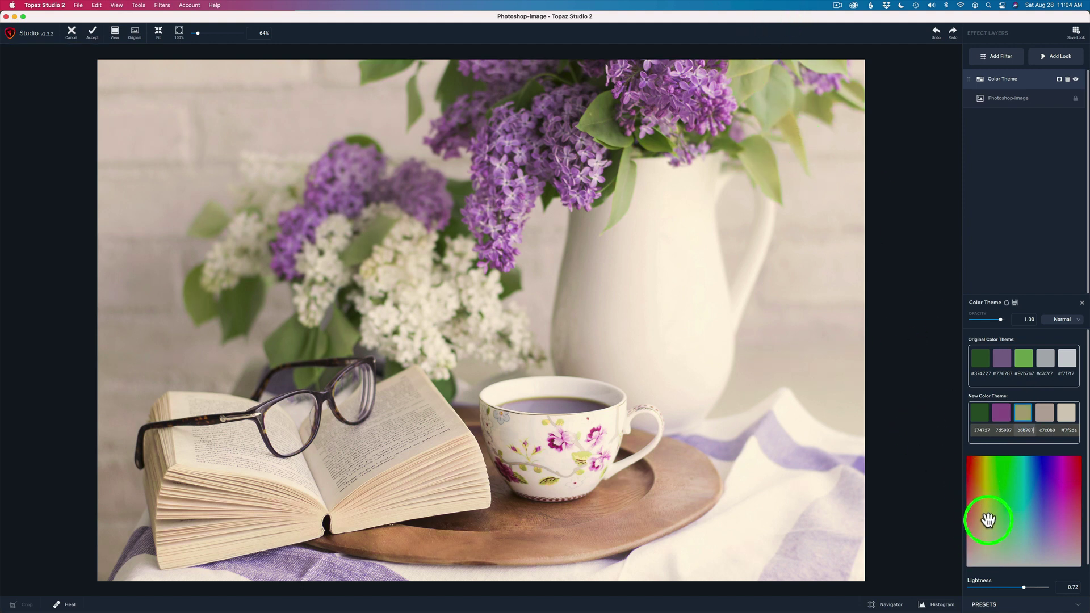
# Shift the third new theme colour to a muted sage green and compare the result with the original image
pyautogui.click(991, 539)
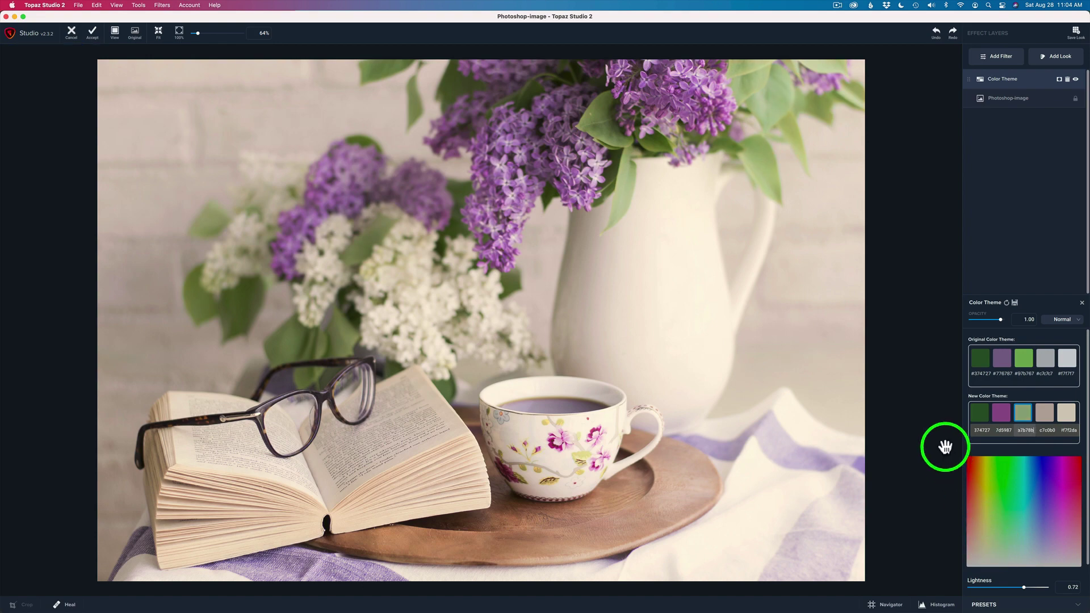
pyautogui.click(757, 364)
pyautogui.click(758, 364)
pyautogui.click(758, 365)
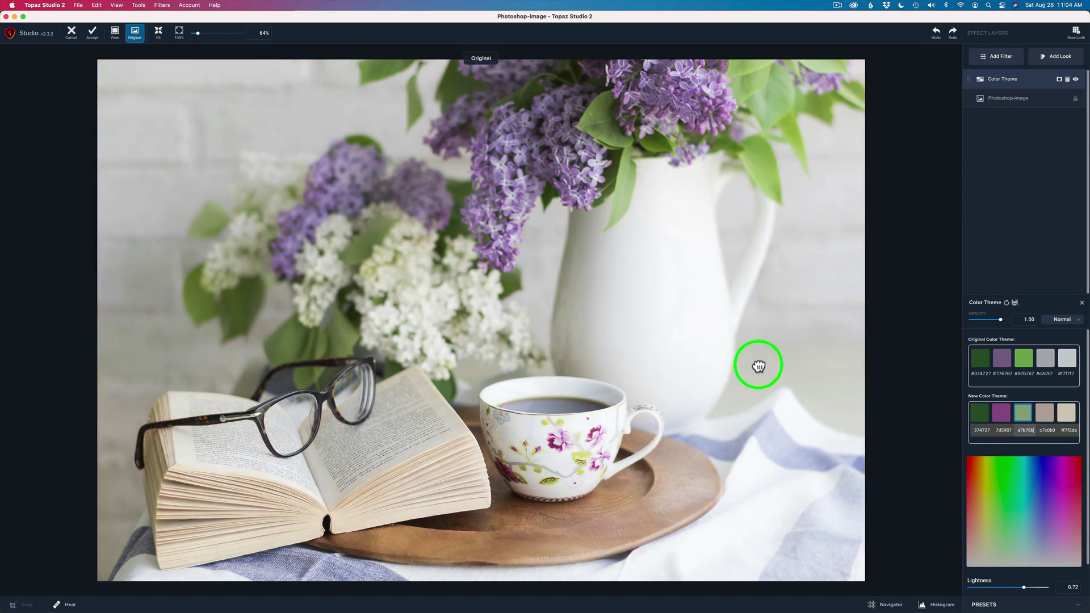
pyautogui.click(821, 307)
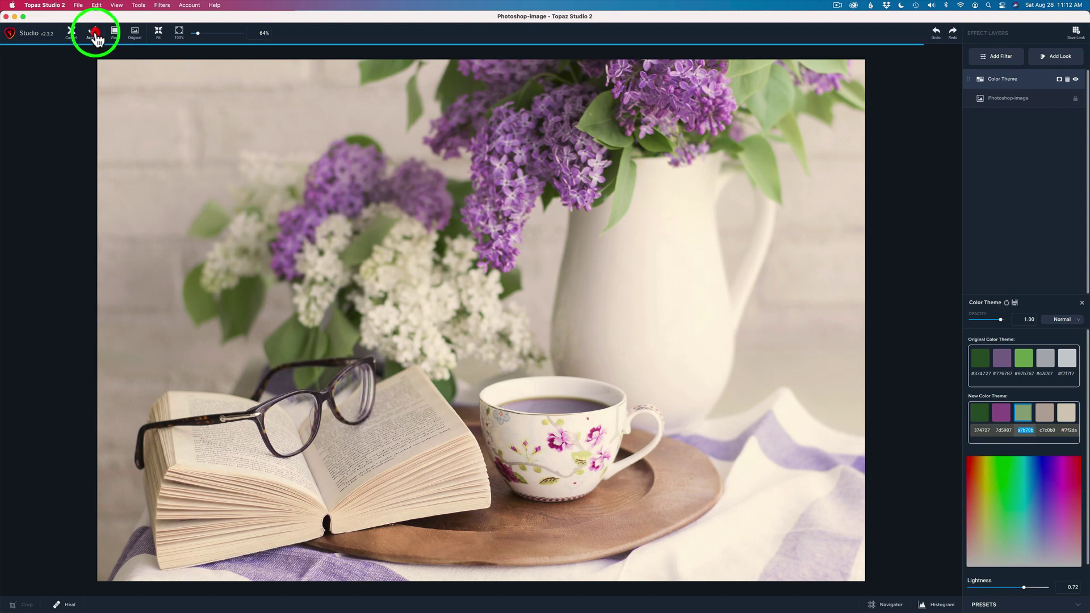
# Accept the colour grade back into Photoshop and compare before and after by toggling the Topaz Color Theme Color Grade layer's visibility
pyautogui.click(95, 34)
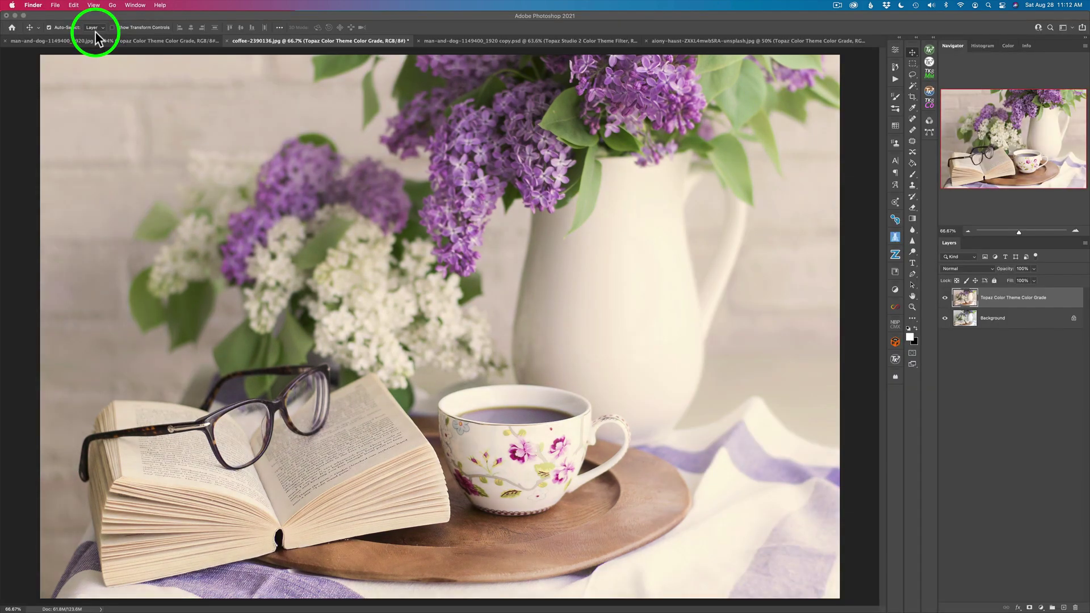
pyautogui.click(945, 297)
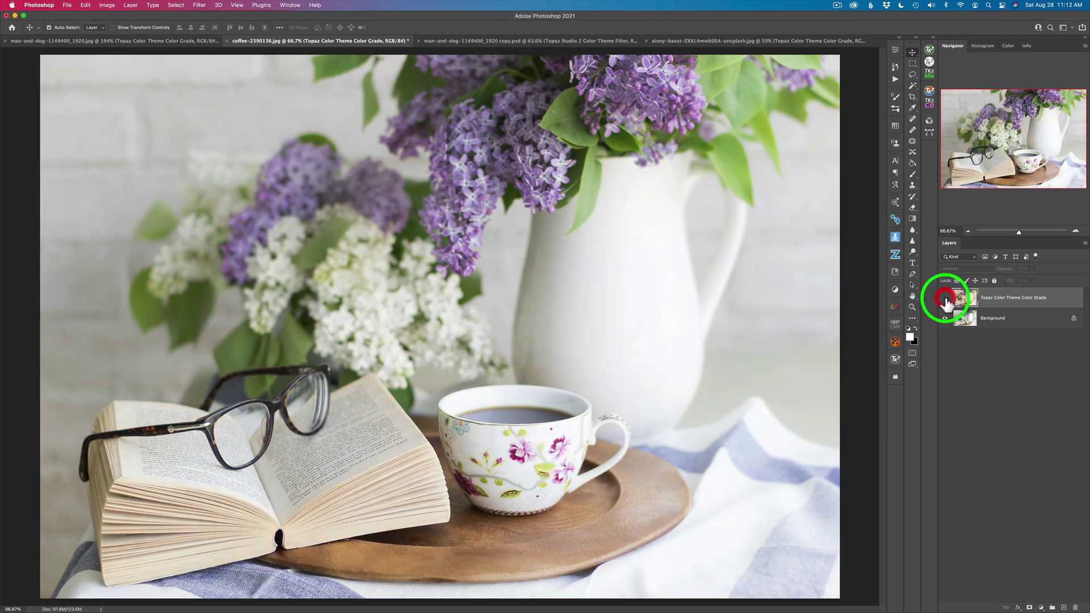
pyautogui.click(944, 297)
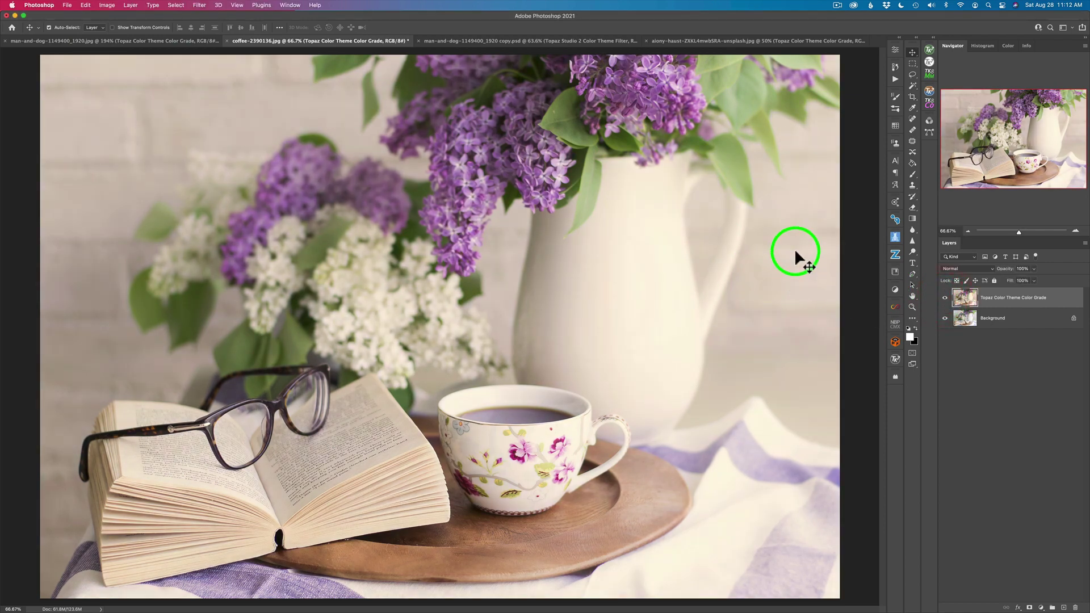
# Switch to the aiony-haust portrait document, open its colour grade layer in Topaz Studio 2 and add the Color Theme filter
pyautogui.click(709, 46)
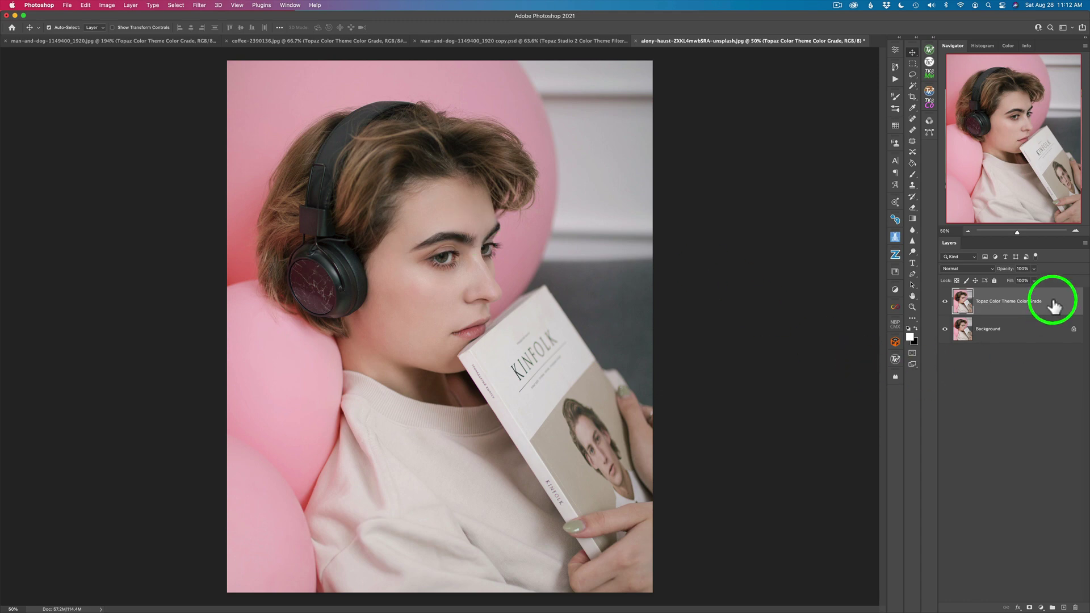
pyautogui.click(198, 6)
pyautogui.moveTo(297, 263)
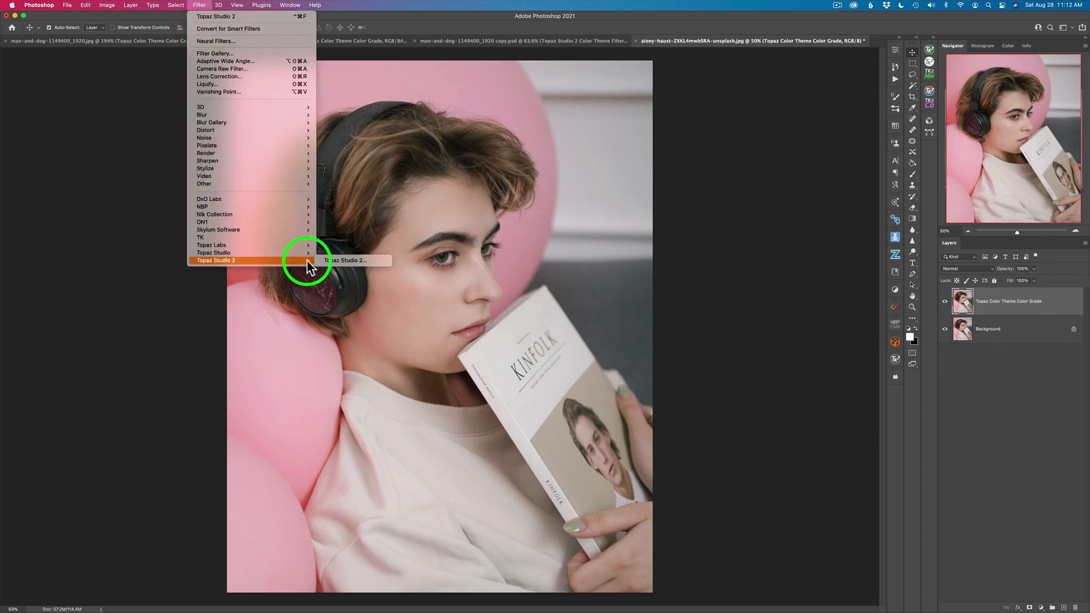
pyautogui.click(350, 262)
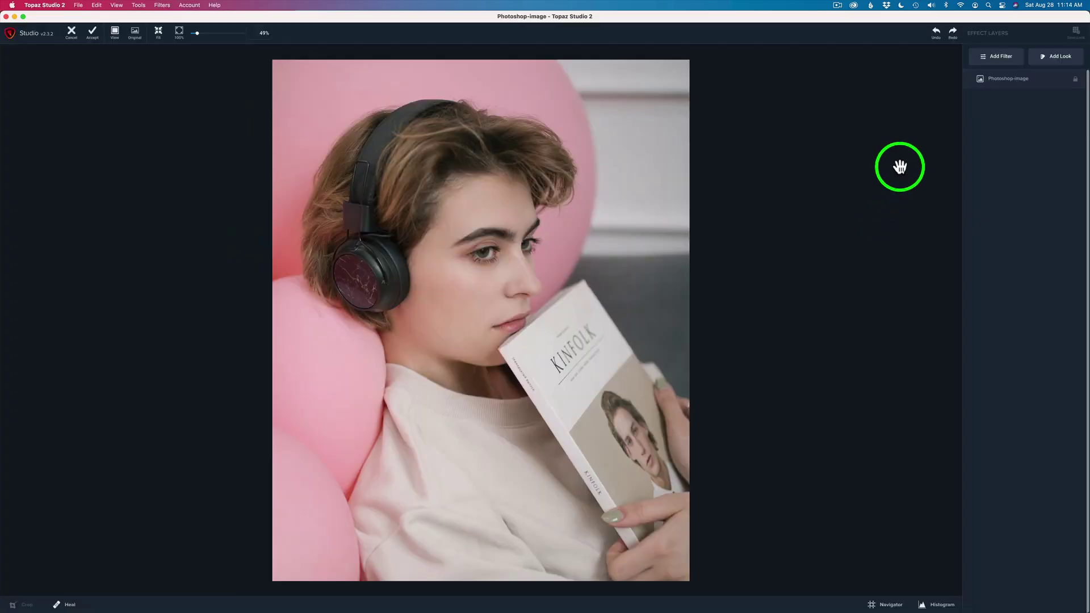
pyautogui.click(998, 55)
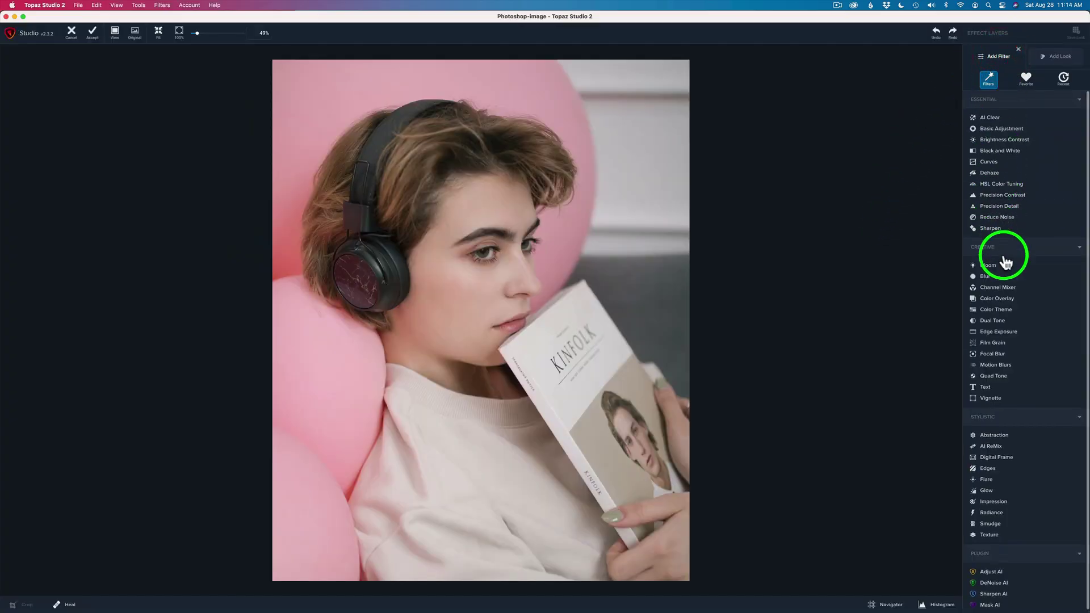
pyautogui.click(1005, 309)
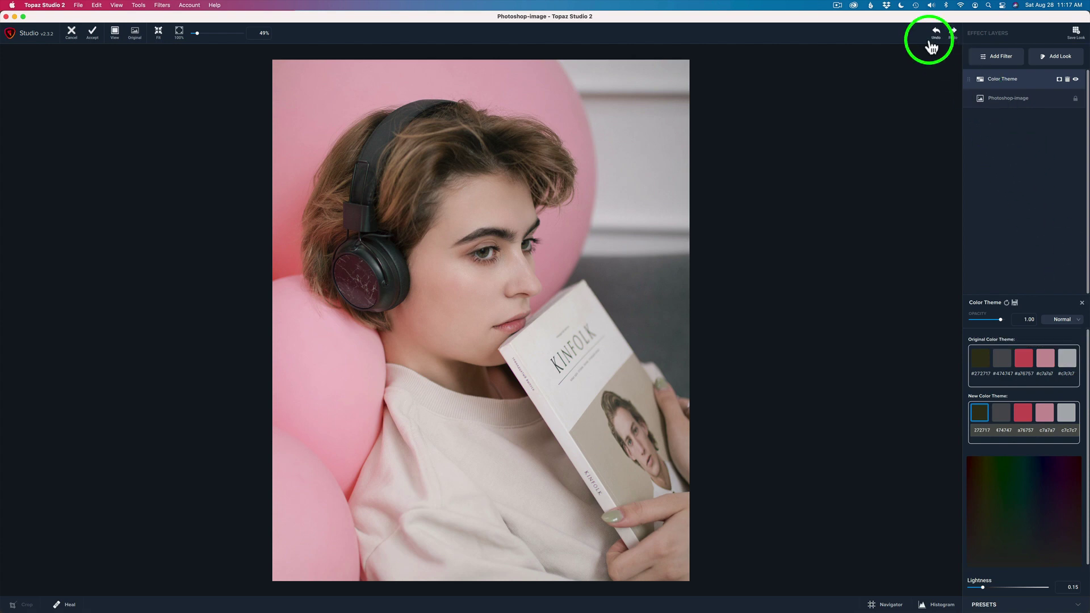
# Try blue and orange for the third new theme colour, resetting it to the original red after each
pyautogui.click(1026, 420)
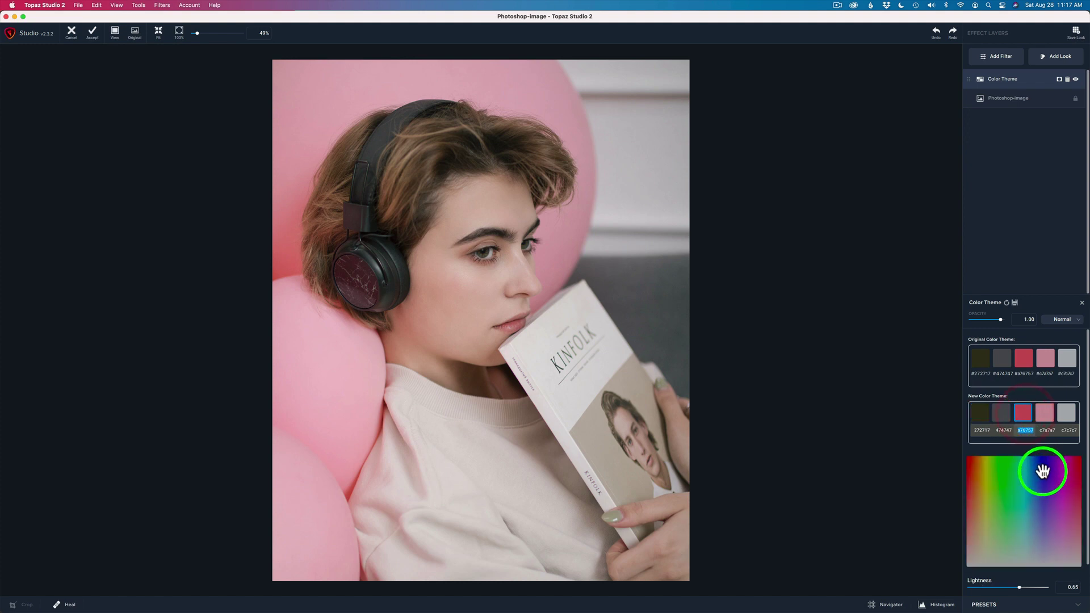
pyautogui.click(1043, 473)
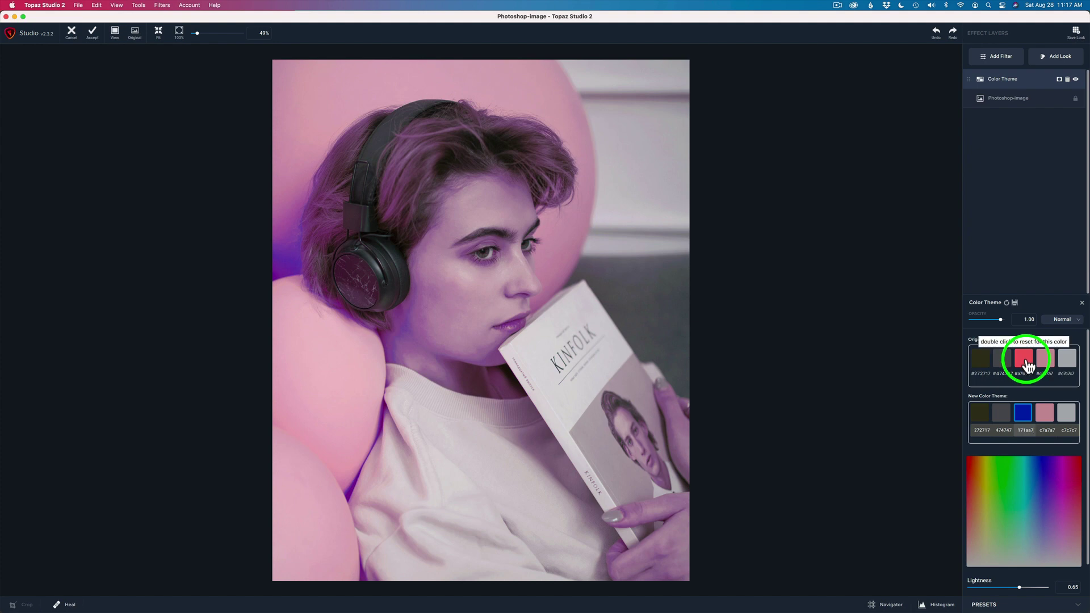
pyautogui.doubleClick(1027, 362)
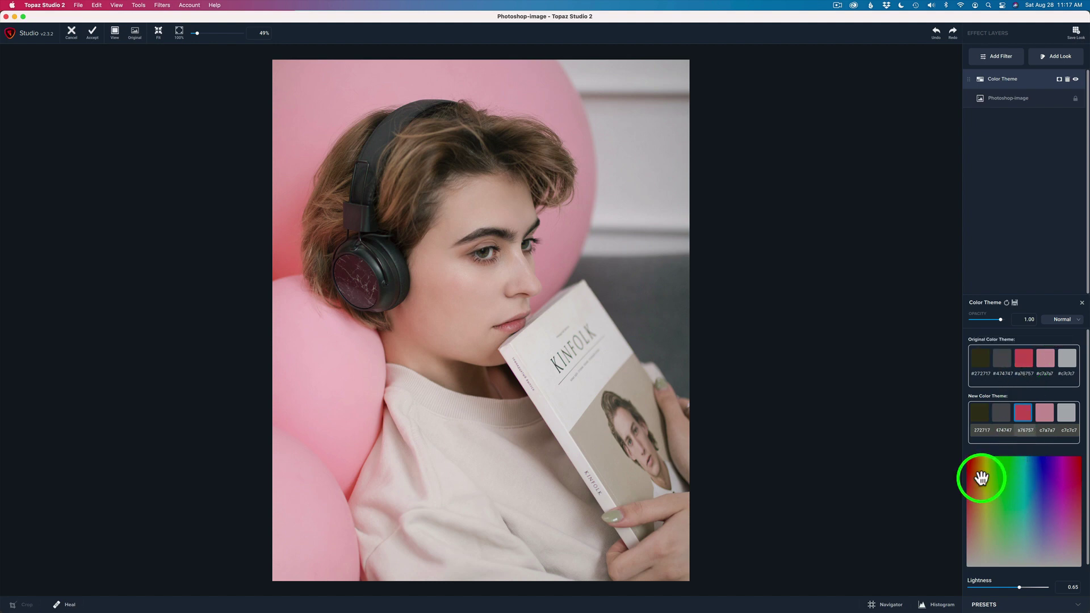
pyautogui.moveTo(973, 474); pyautogui.dragTo(976, 477)
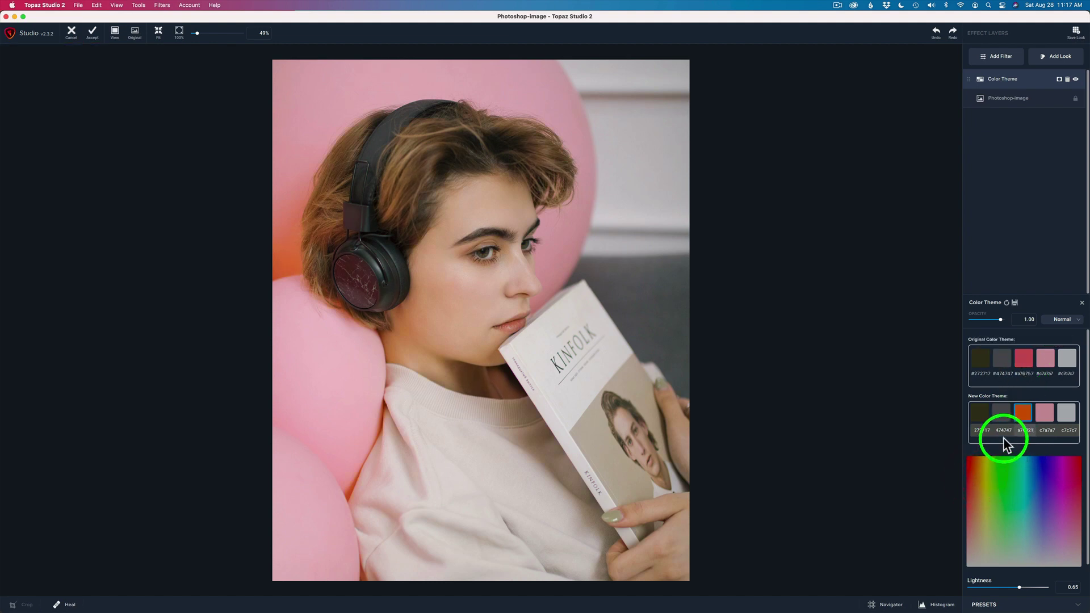
pyautogui.doubleClick(1025, 361)
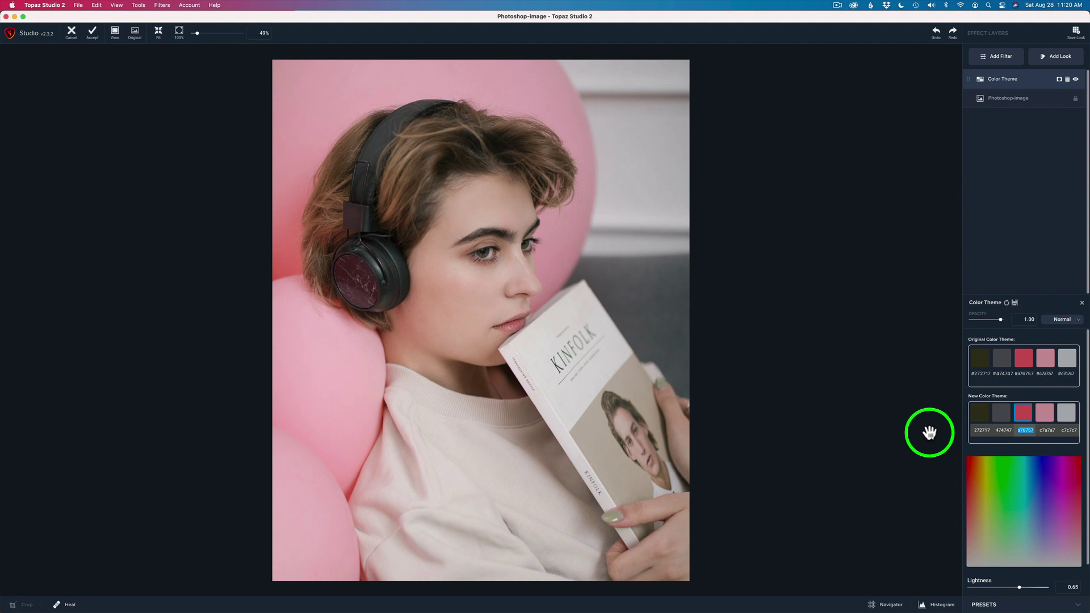
# Tint the fifth new theme colour magenta, reduce its saturation to a soft pinkish mauve, and compare with the original image
pyautogui.click(1066, 366)
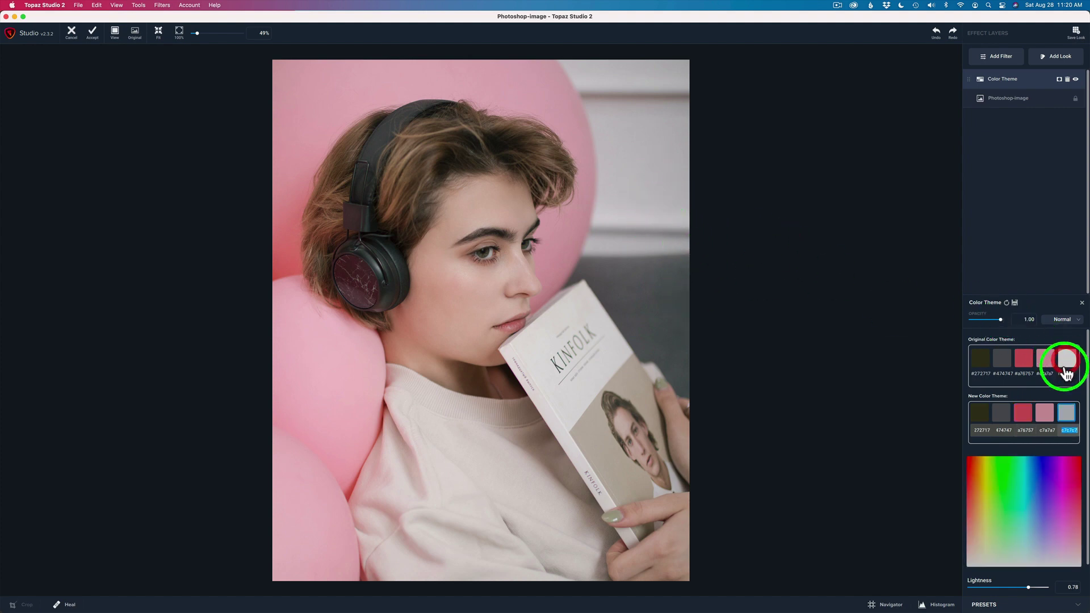
pyautogui.click(1064, 520)
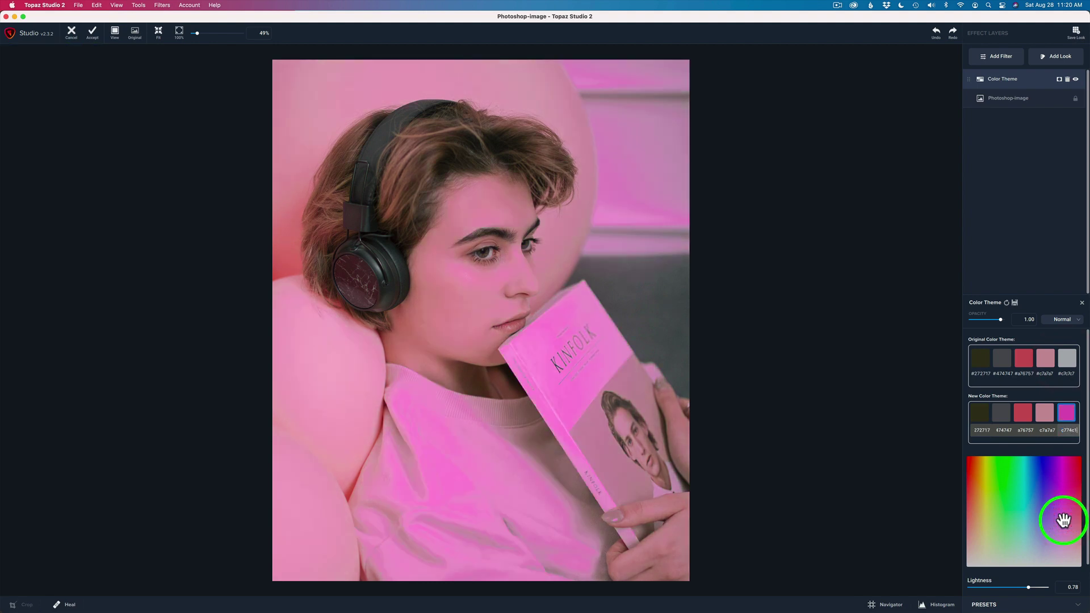
pyautogui.click(1062, 536)
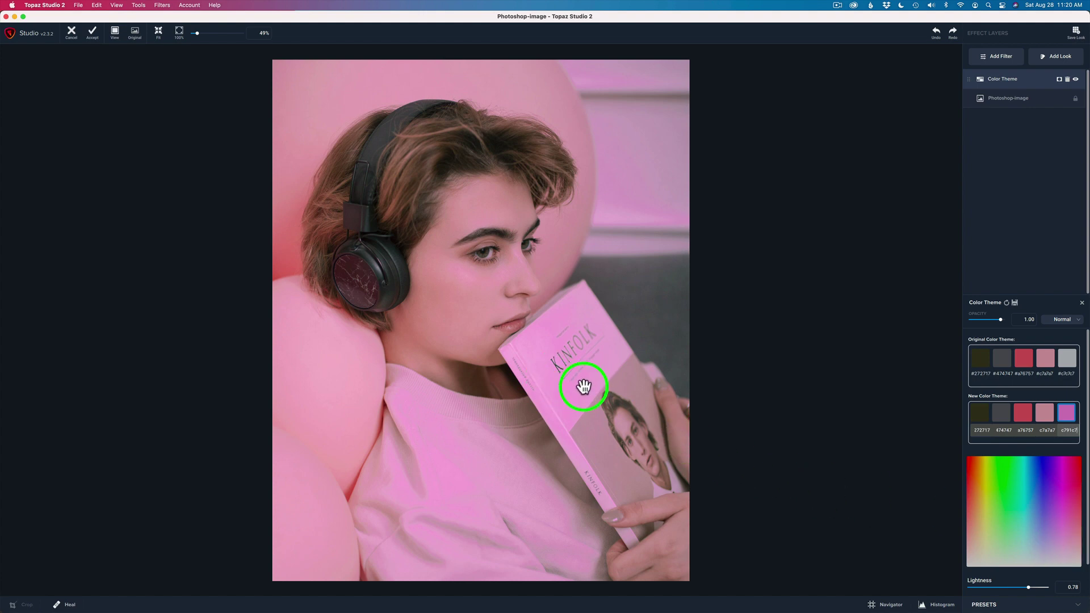
pyautogui.click(1061, 545)
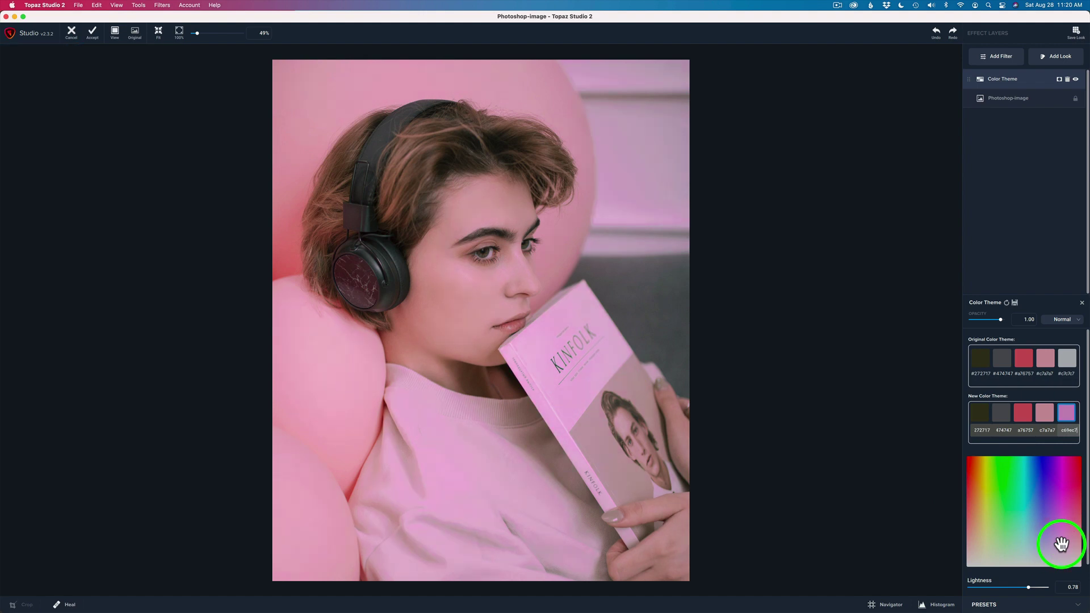
pyautogui.moveTo(1061, 545); pyautogui.dragTo(1062, 552)
pyautogui.click(1062, 552)
pyautogui.moveTo(1062, 552); pyautogui.dragTo(1064, 553)
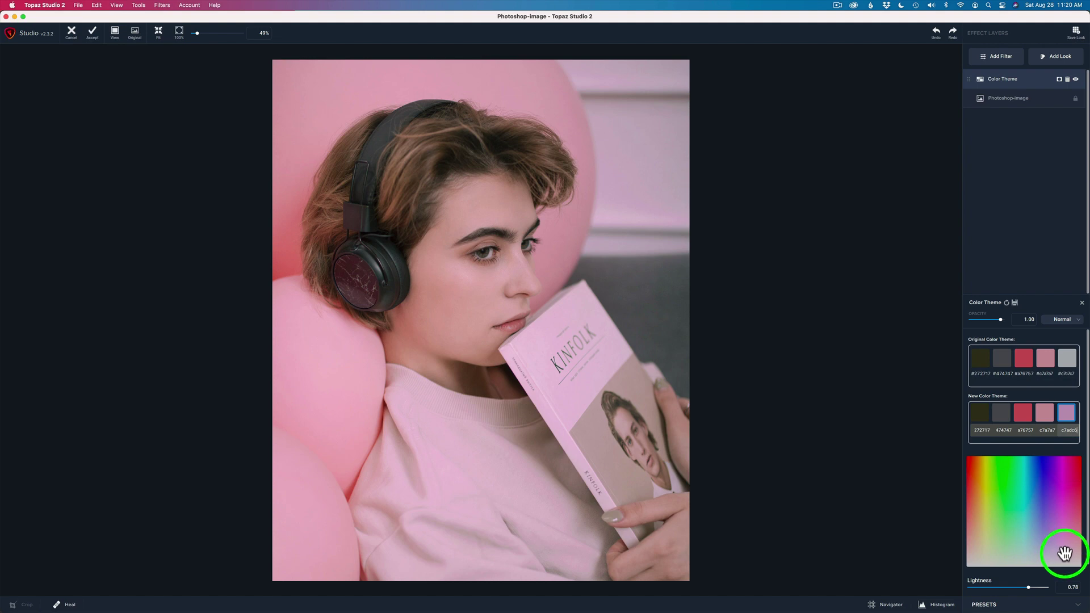
pyautogui.click(1064, 554)
pyautogui.click(615, 257)
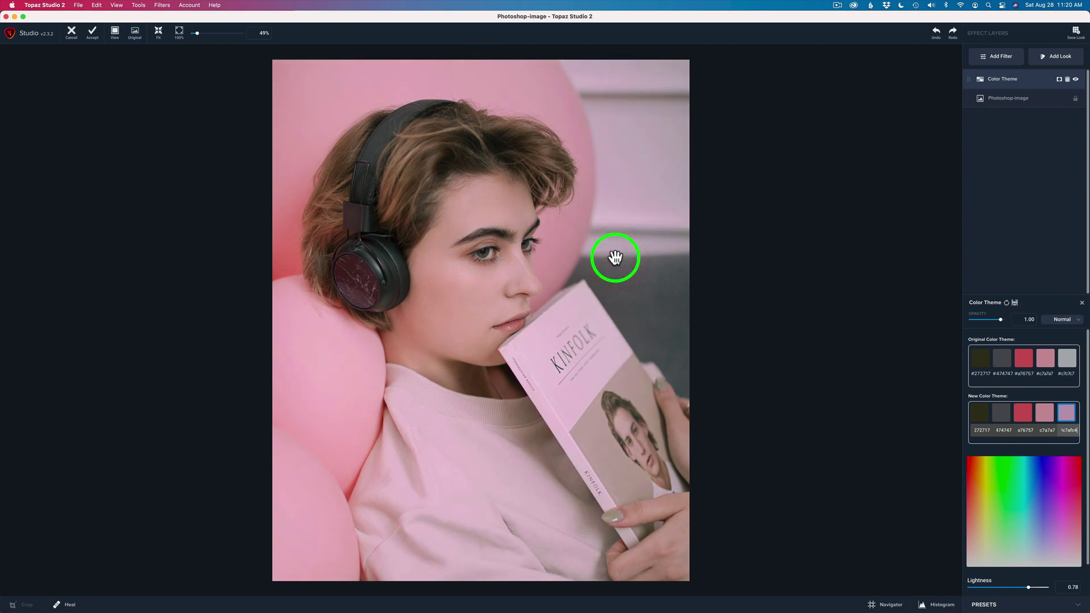
pyautogui.click(615, 259)
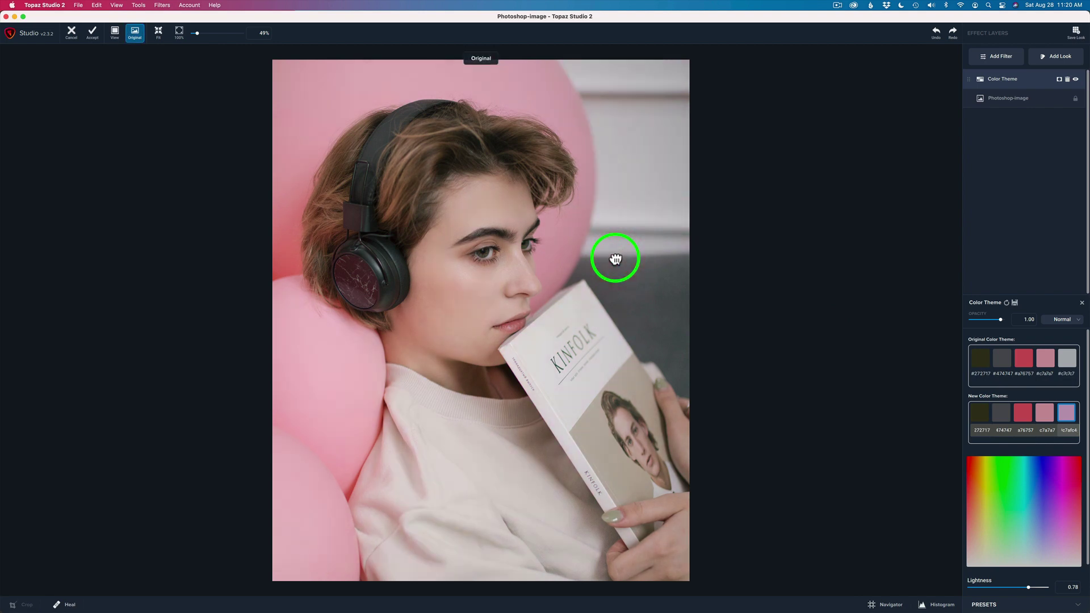
# Soften the fifth new theme colour further to a pale greyish mauve (#c7b8c7) and compare with the original image
pyautogui.click(1060, 559)
pyautogui.click(1061, 558)
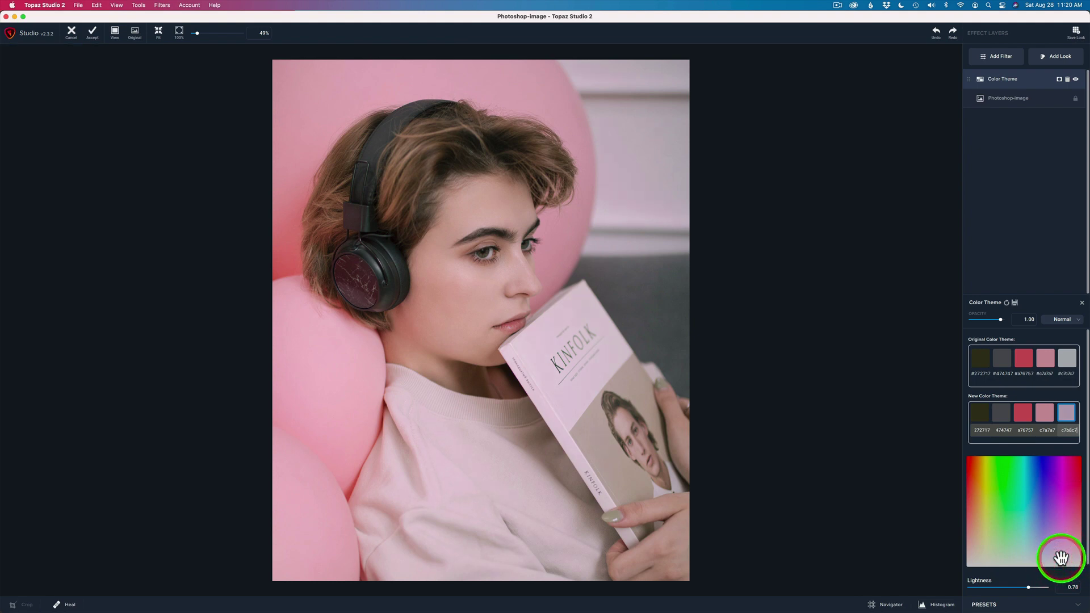
pyautogui.click(651, 256)
pyautogui.click(651, 255)
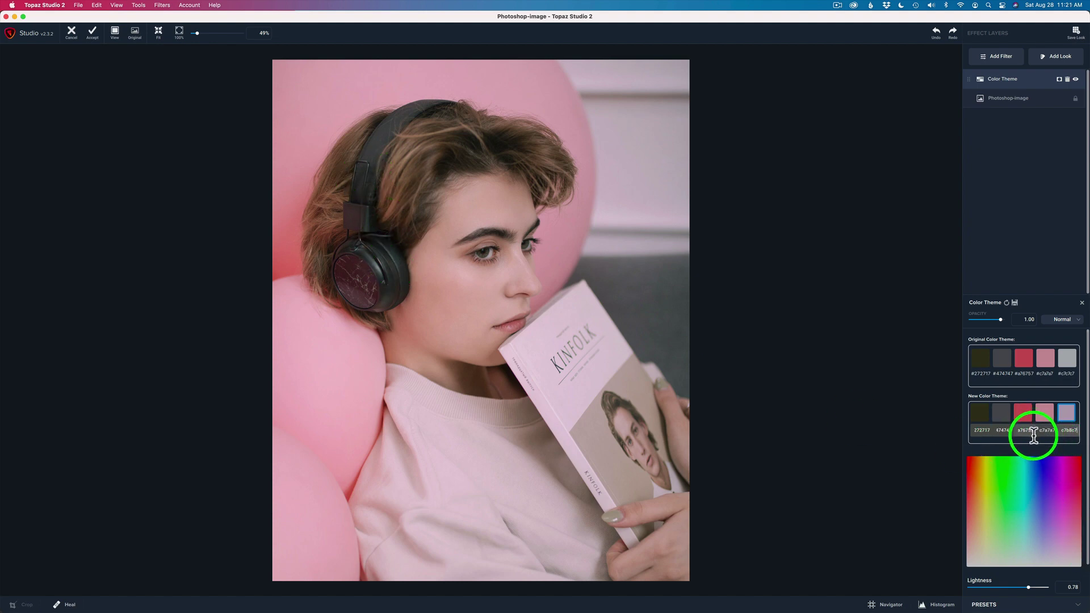
# Change the second new theme colour to a dark slate blue and compare the result with the original image
pyautogui.click(996, 423)
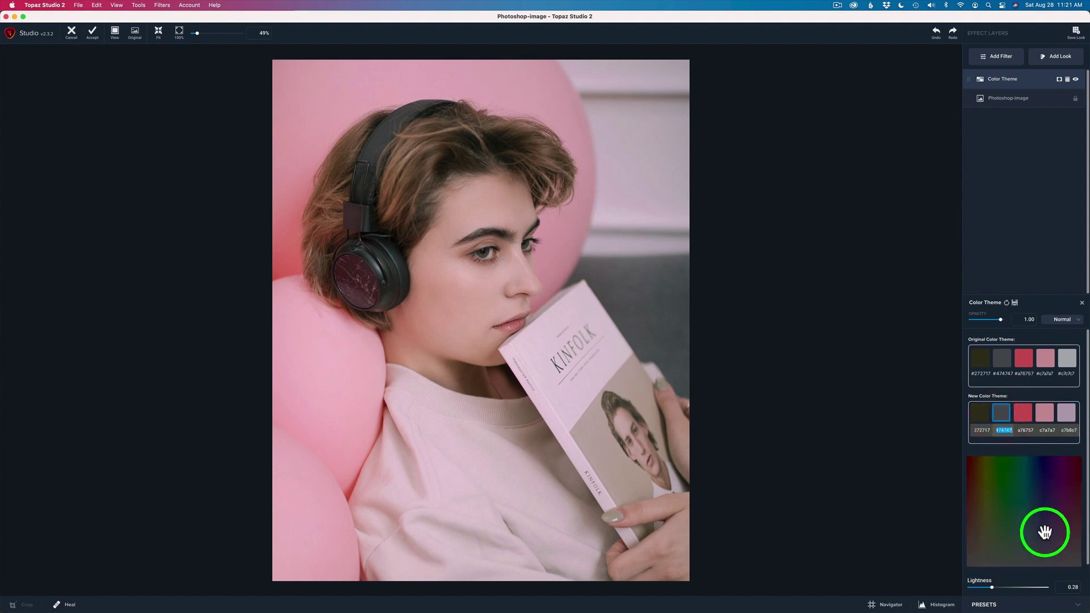
pyautogui.click(1045, 530)
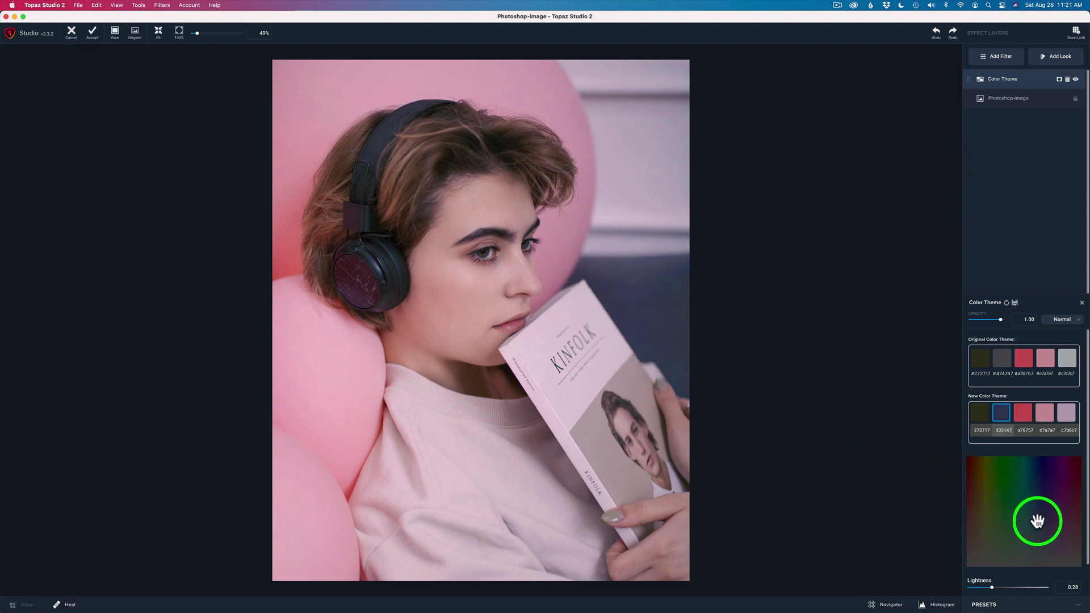
pyautogui.click(1046, 537)
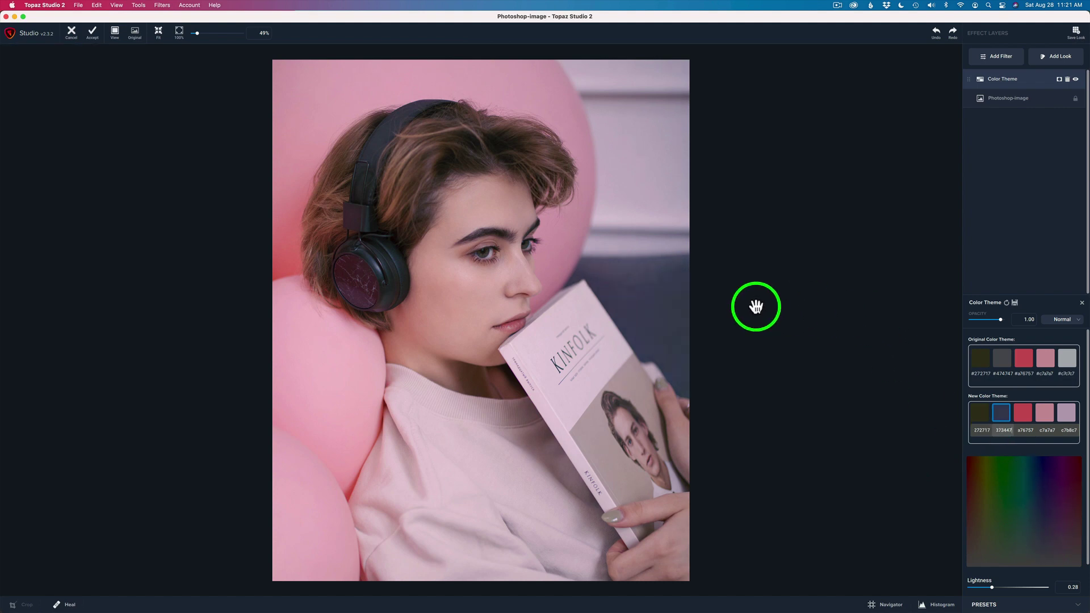
pyautogui.press('\\')
pyautogui.press('\\')
pyautogui.press('\\')
pyautogui.click(633, 316)
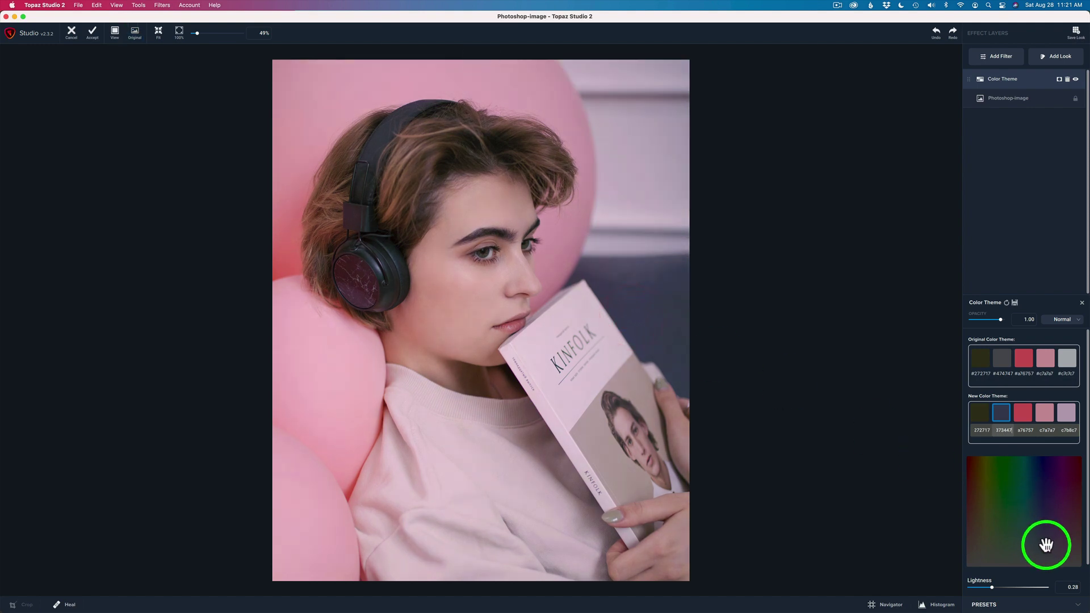
# Mute the second new theme colour's blue slightly, lower its Lightness to 0.25, and compare with the original image
pyautogui.click(1047, 545)
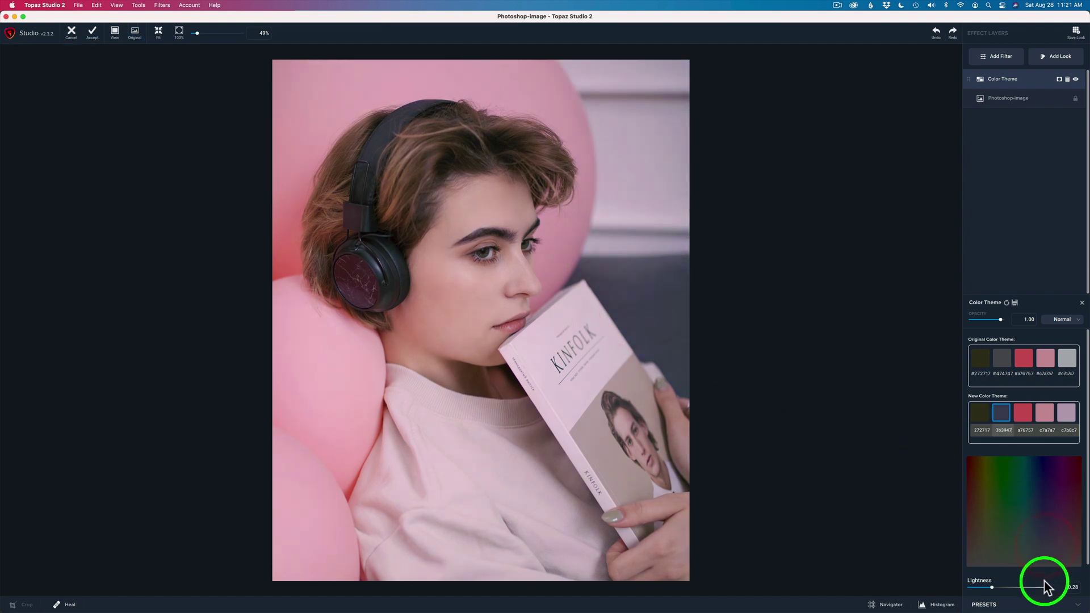
pyautogui.moveTo(994, 592); pyautogui.dragTo(990, 587)
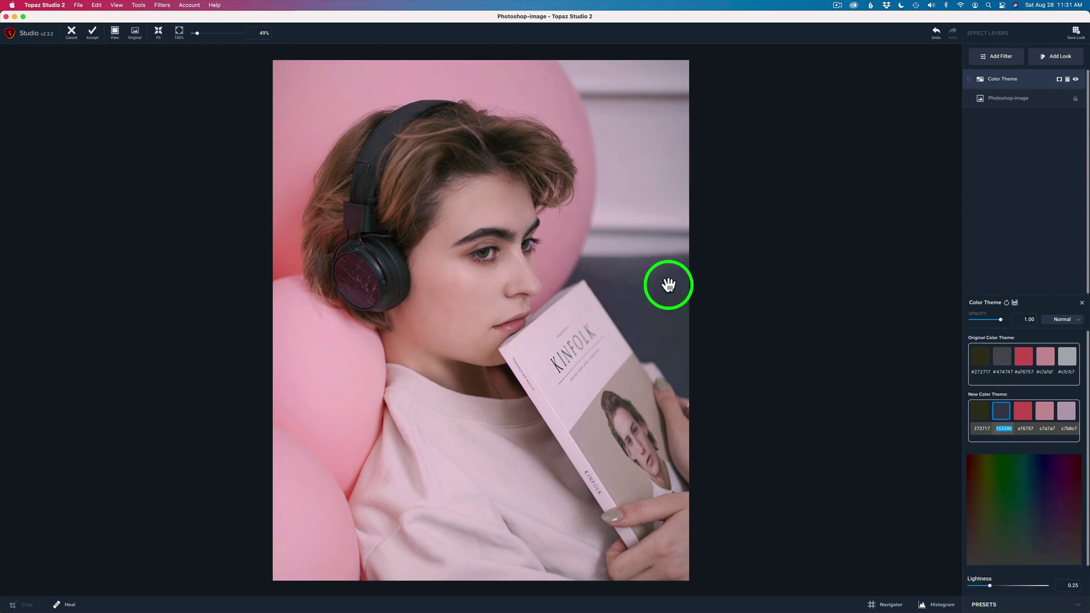
pyautogui.click(668, 285)
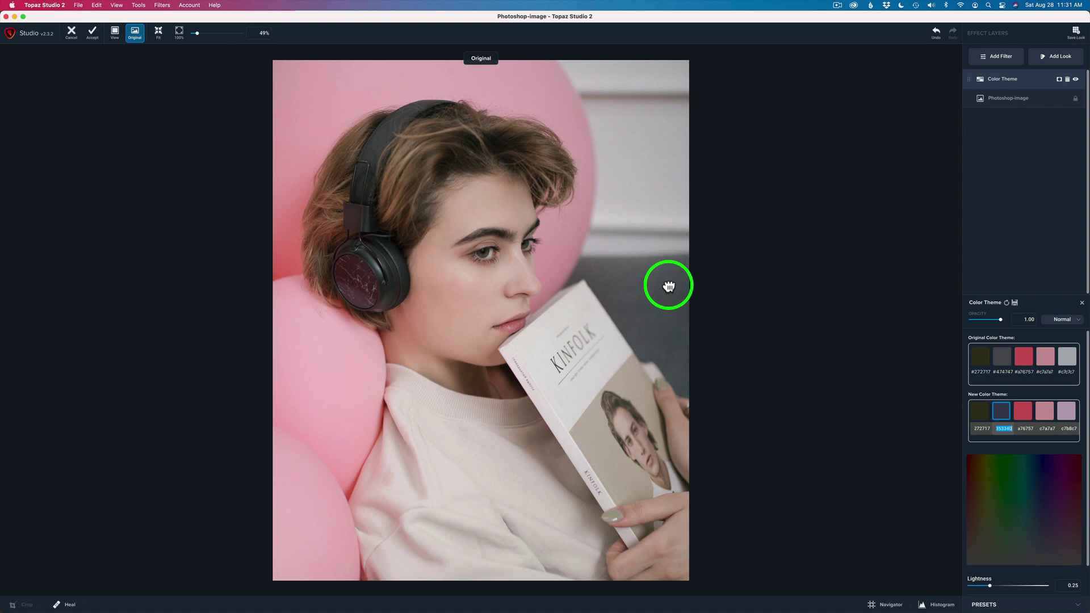
pyautogui.click(669, 285)
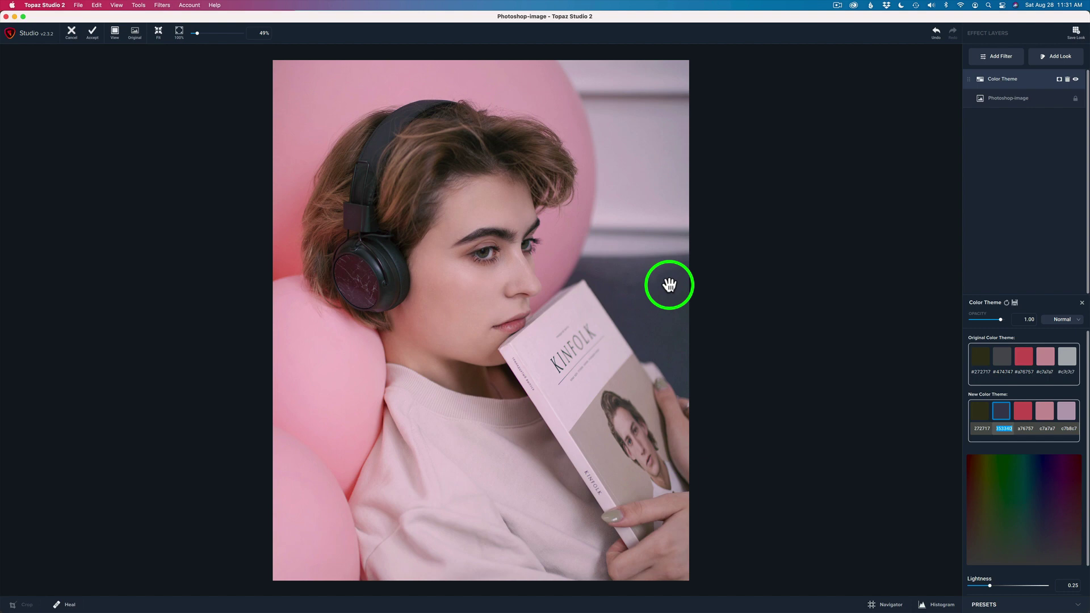
# Accept the portrait's colour grade back into Photoshop and add a white layer mask to the Topaz Color Theme Color Grade layer
pyautogui.click(92, 35)
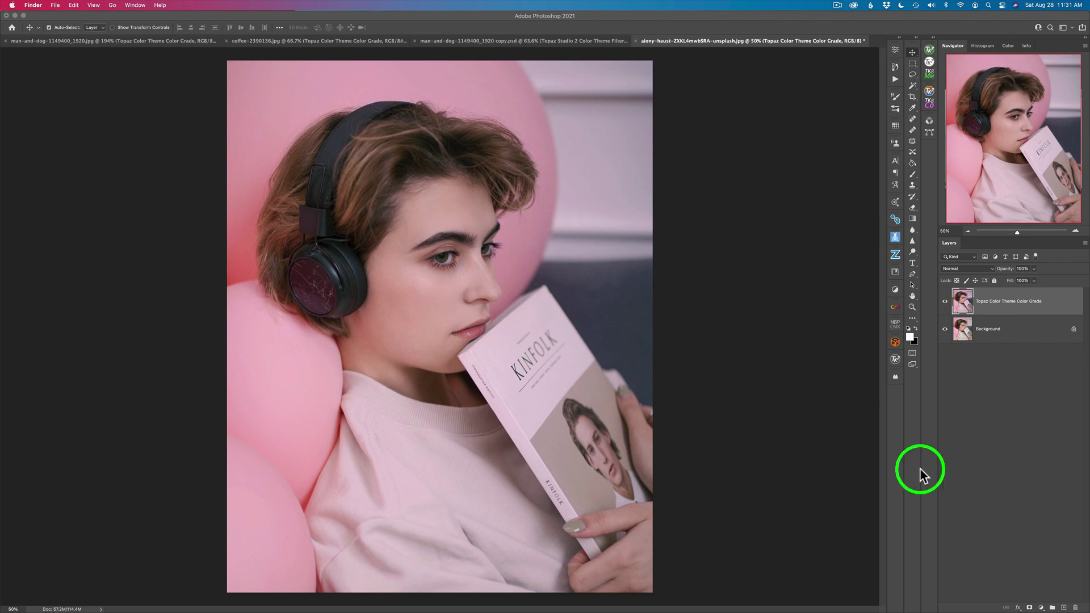
pyautogui.click(1029, 608)
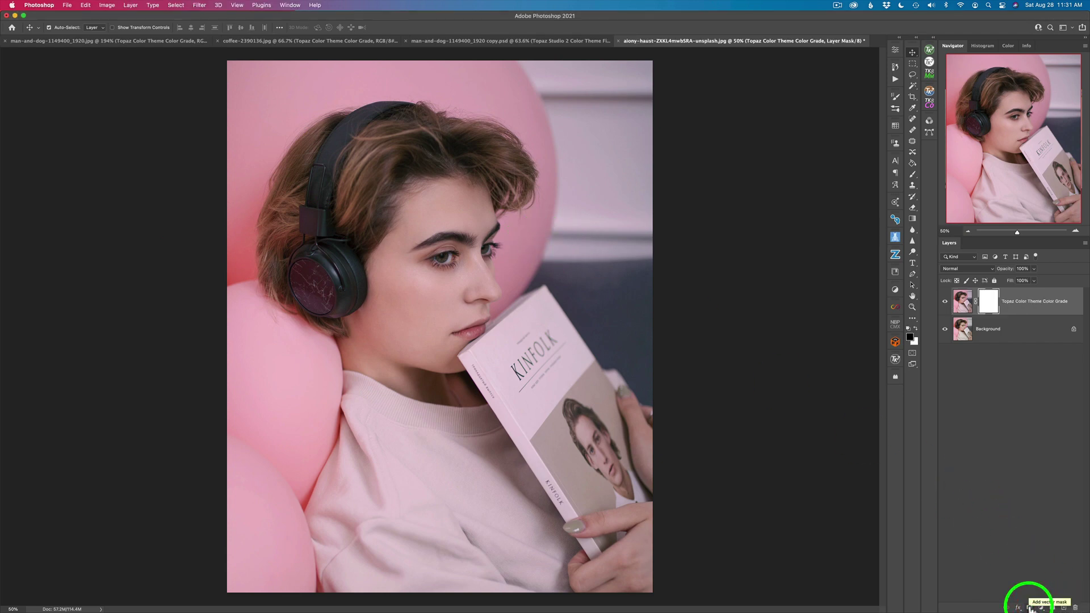
# Inspect the woman's eyes and face up close, comparing them with and without the Topaz Color Theme Color Grade layer
pyautogui.scroll(1, 442, 284)
pyautogui.scroll(3, 442, 284)
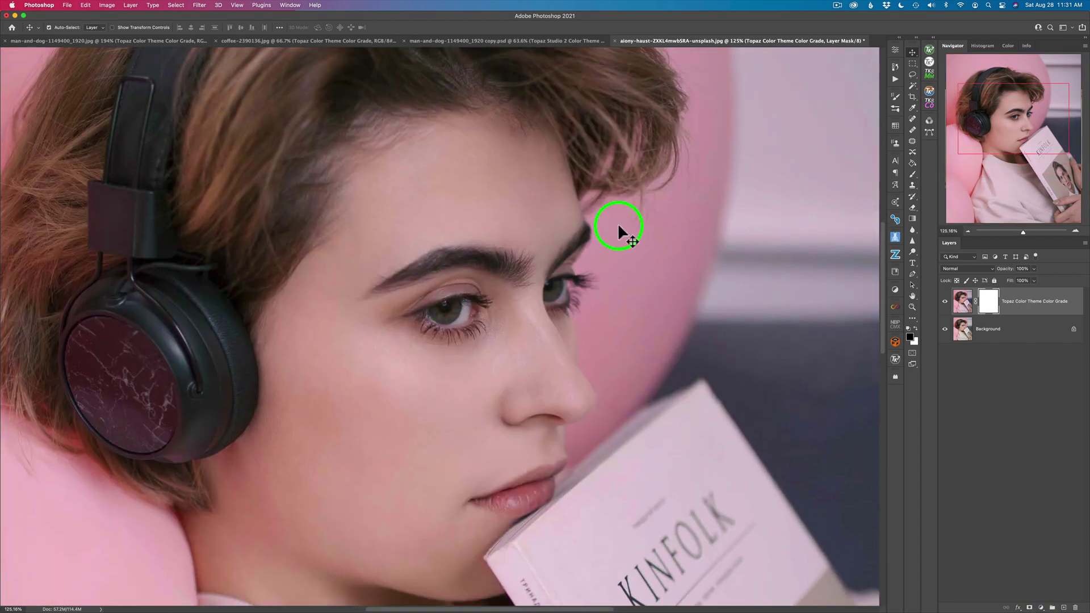
pyautogui.click(944, 301)
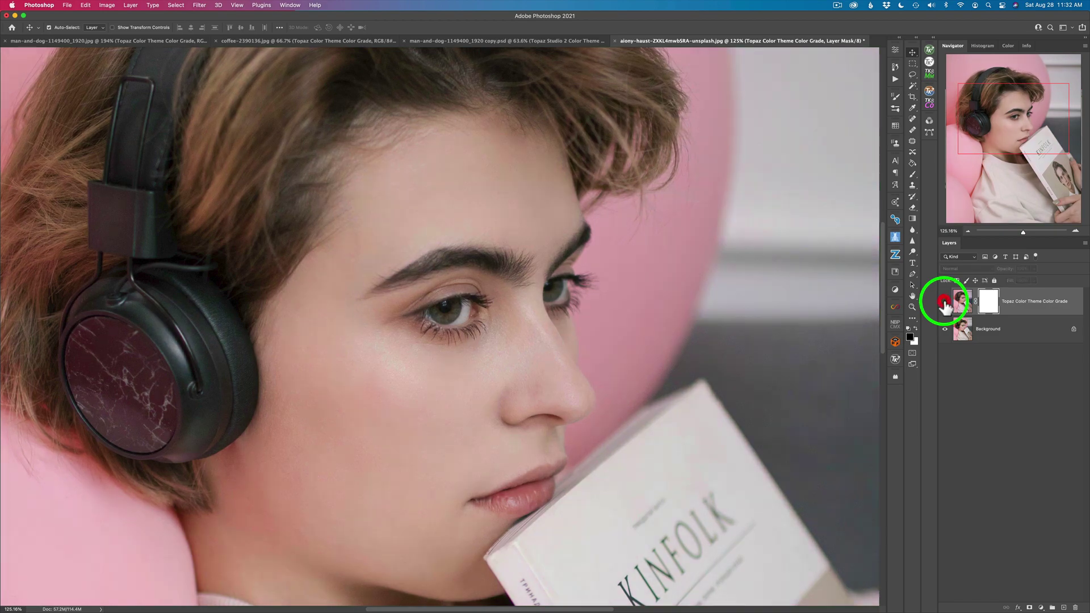
pyautogui.click(945, 301)
pyautogui.click(944, 301)
pyautogui.click(944, 301)
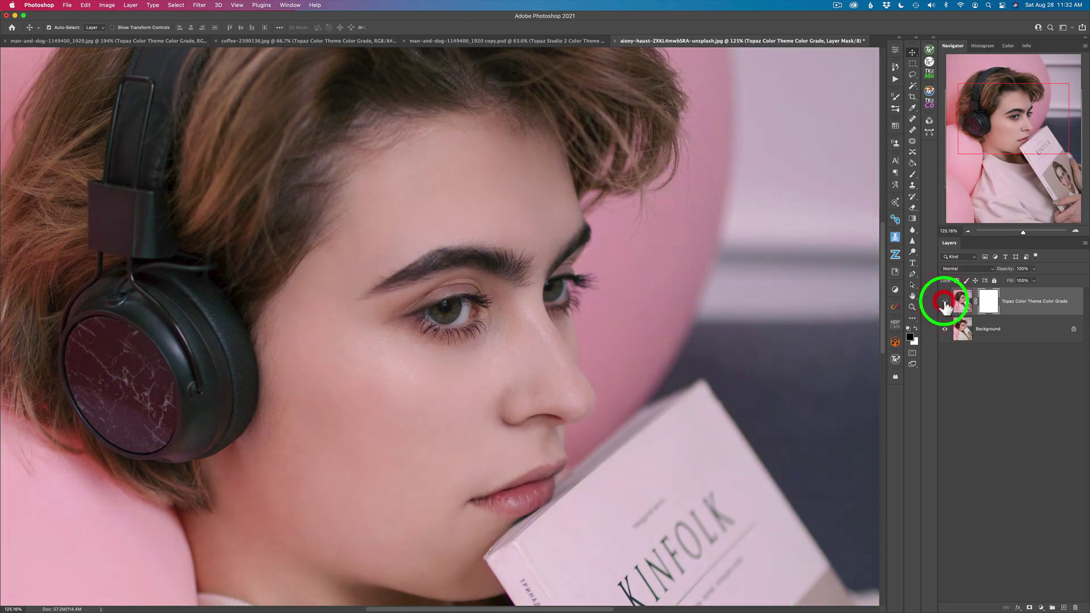
# Paint black with the Brush over both irises on the Topaz Color Theme Color Grade layer's mask to restore their original colour
pyautogui.click(987, 302)
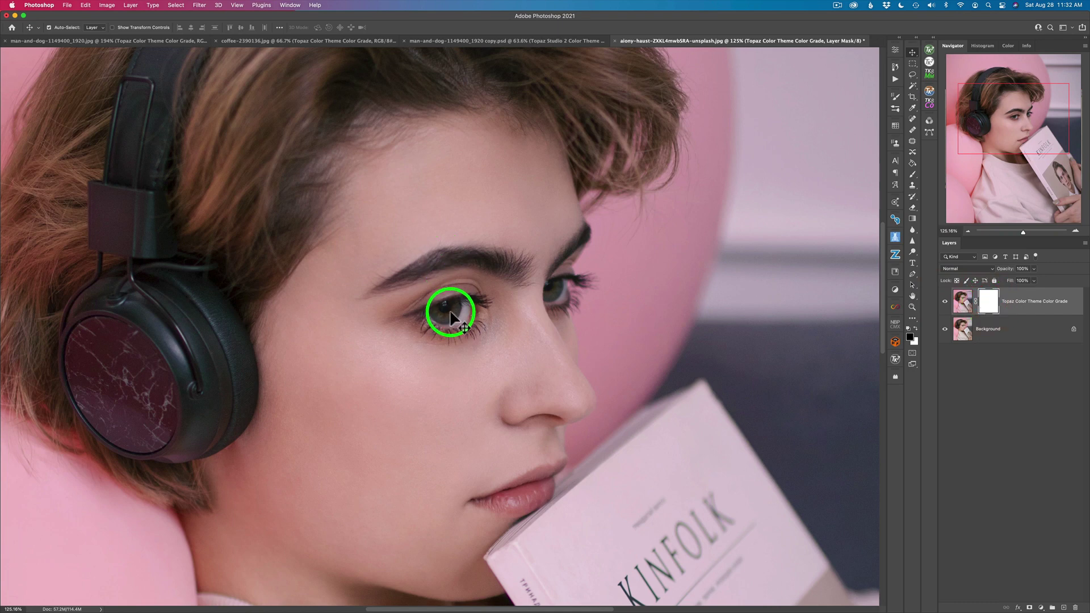
pyautogui.press('b')
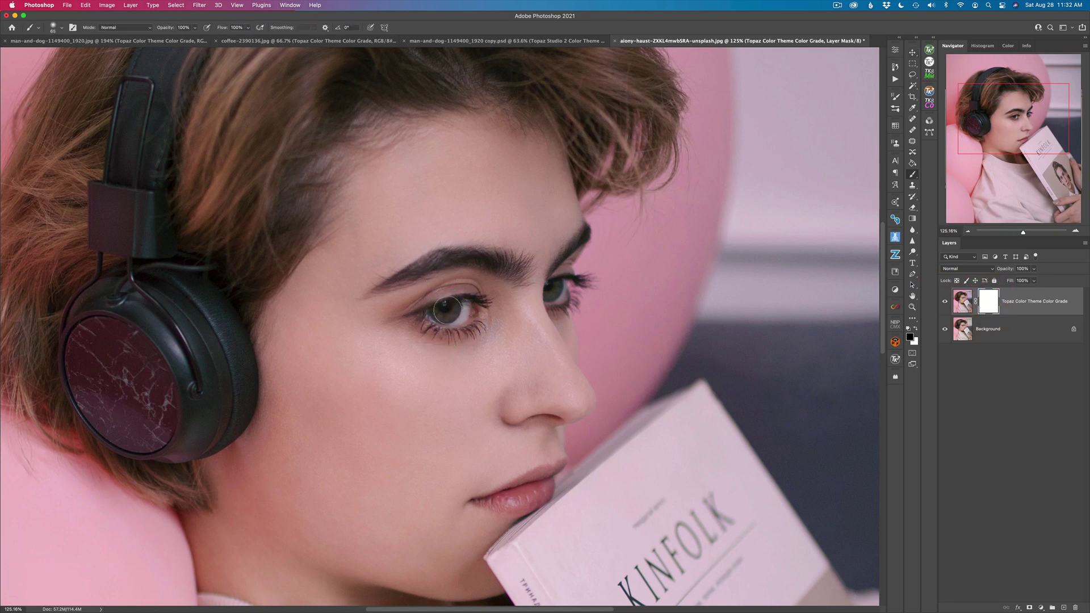
pyautogui.moveTo(453, 308); pyautogui.dragTo(452, 310)
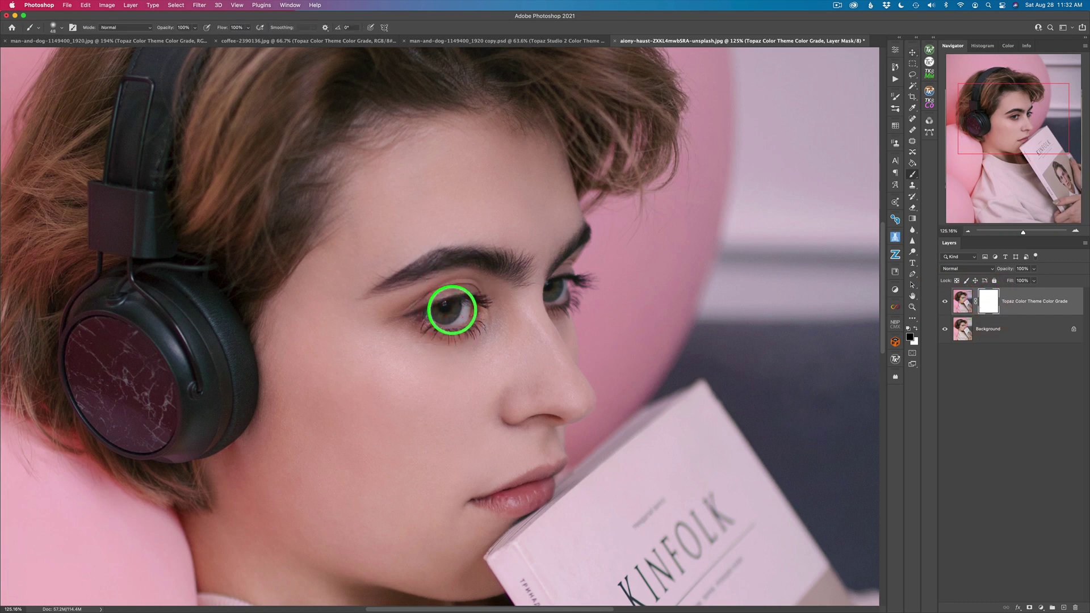
pyautogui.click(444, 310)
pyautogui.click(543, 291)
pyautogui.click(540, 291)
# Compare the whole portrait with and without the masked Topaz Color Theme Color Grade layer, leaving the layer shown
pyautogui.scroll(-10, 524, 289)
pyautogui.scroll(-2, 383, 255)
pyautogui.scroll(3, 384, 253)
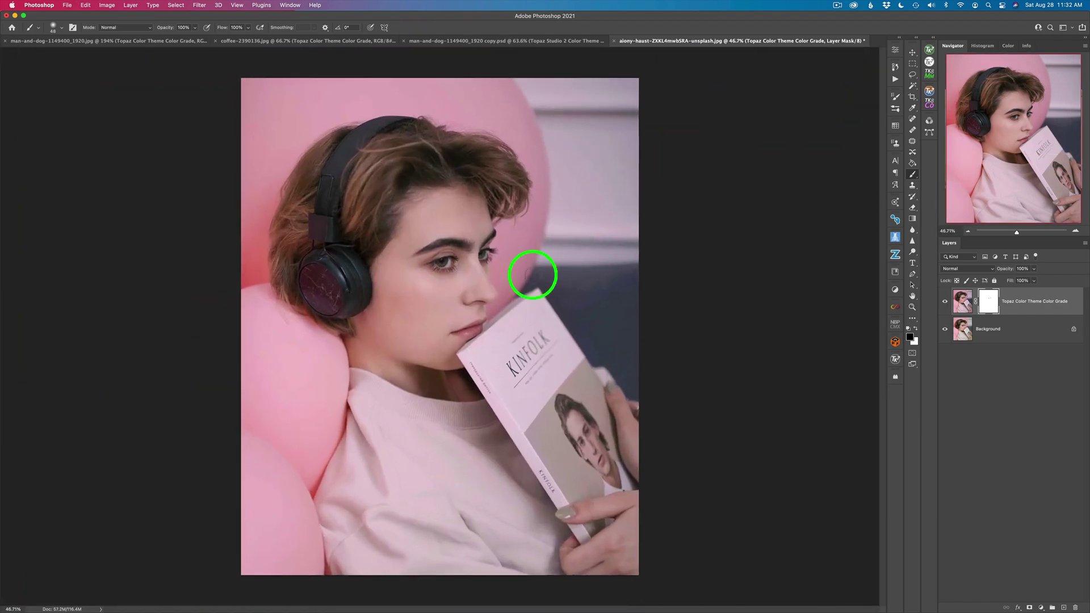
pyautogui.click(945, 301)
pyautogui.click(944, 305)
pyautogui.click(944, 304)
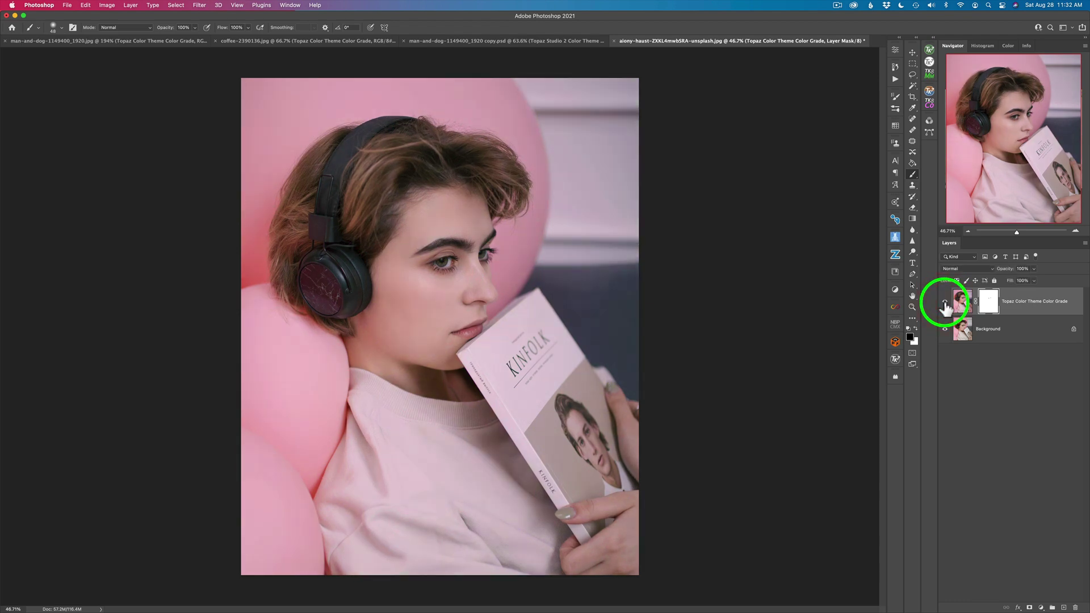